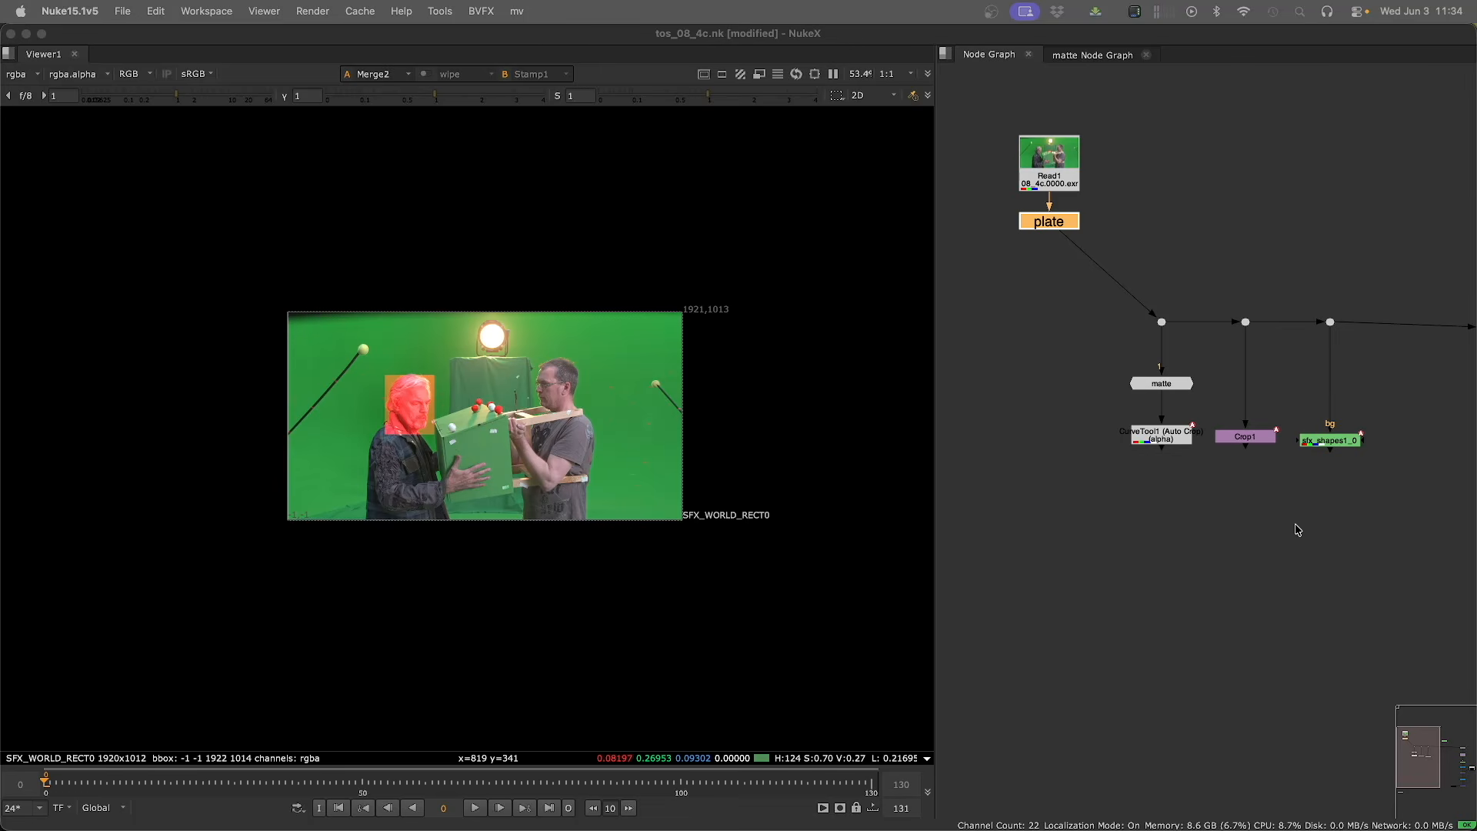
# Inspect the nodes branching from the plate and view the matte node's alpha in the viewer.
pyautogui.moveTo(1305, 540); pyautogui.dragTo(1219, 557, button='middle')
pyautogui.click(1283, 500)
pyautogui.click(1242, 458)
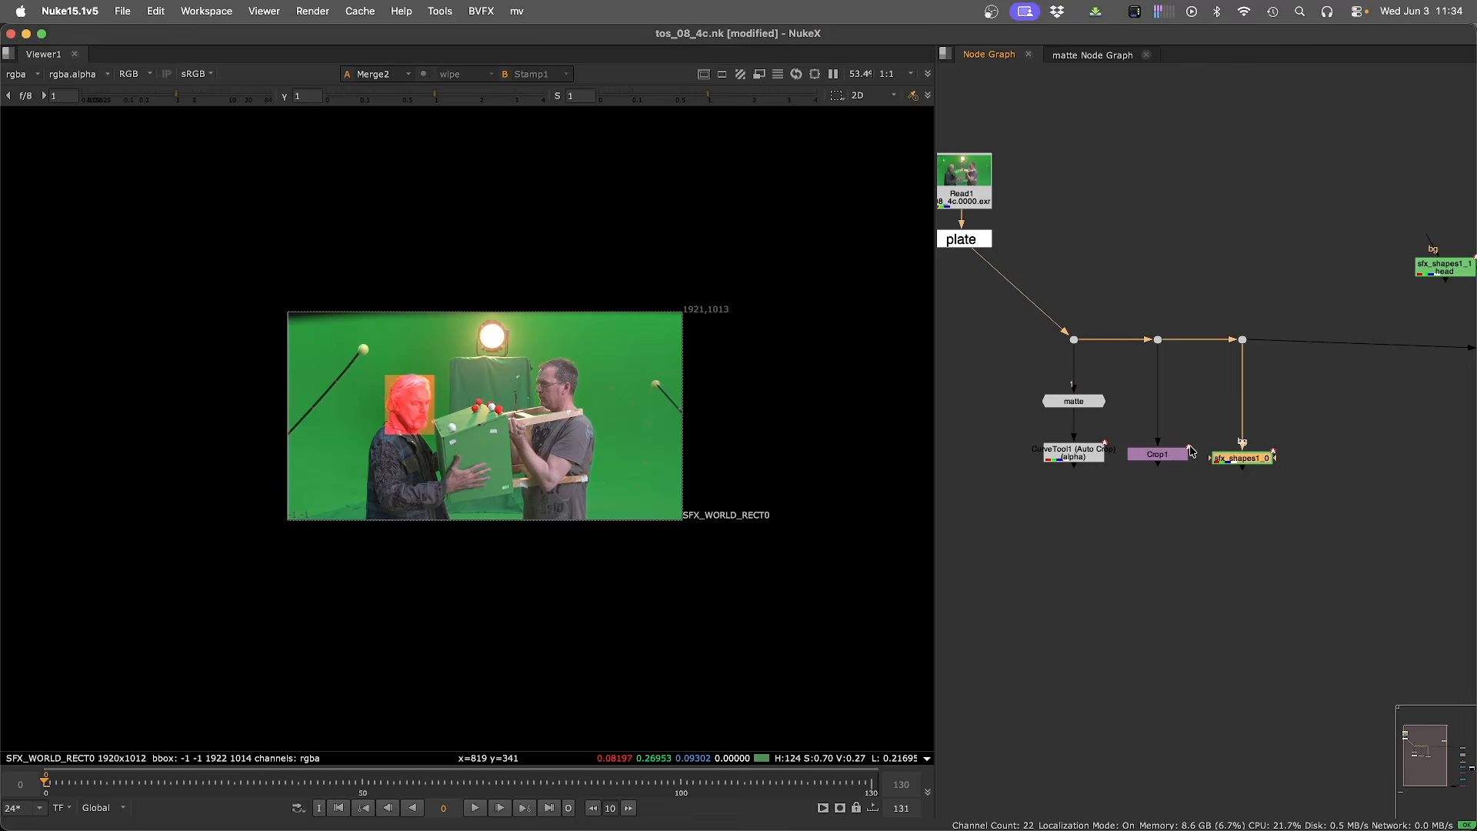
pyautogui.click(1158, 454)
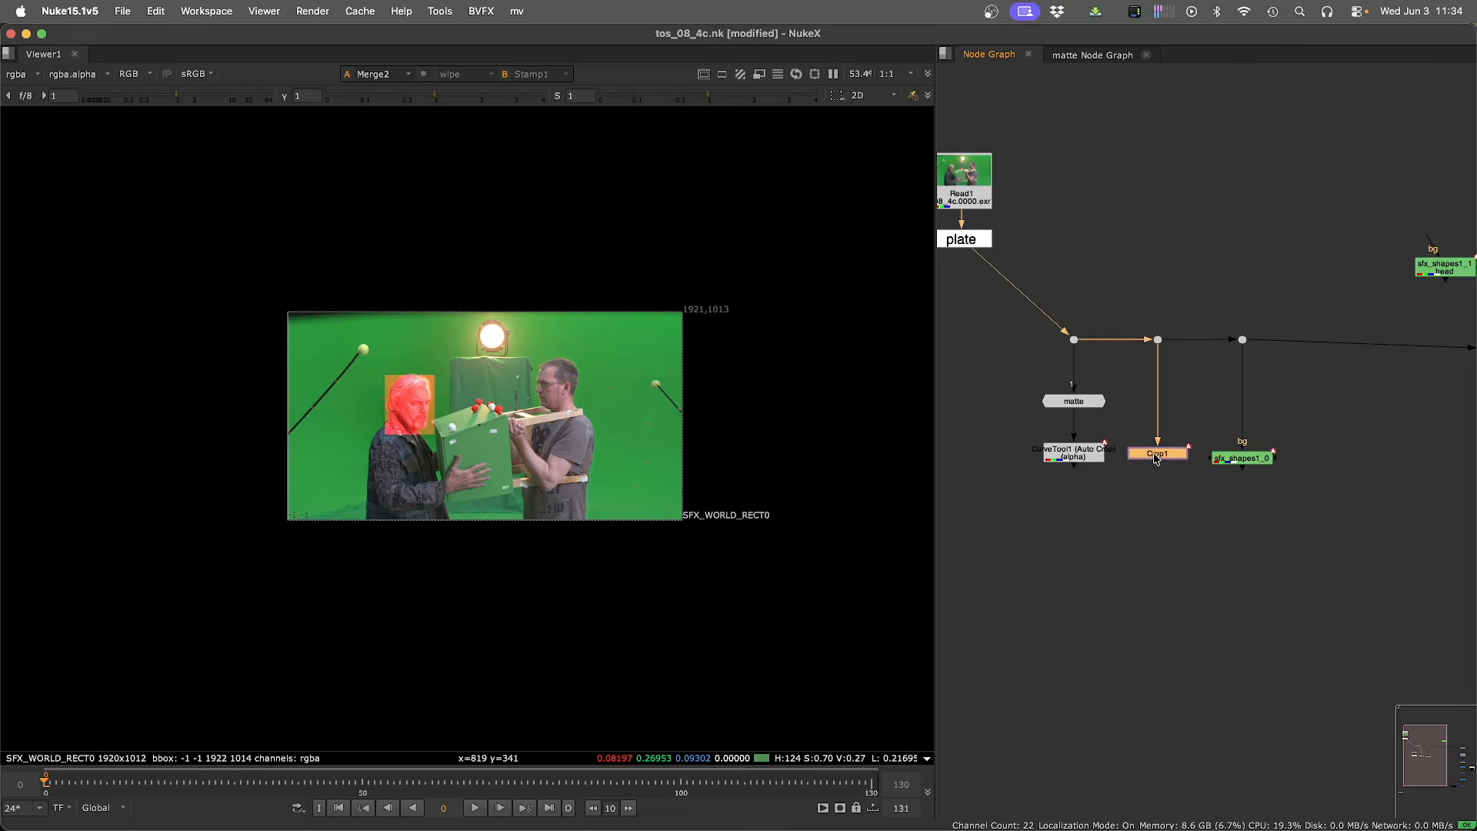
pyautogui.click(1074, 457)
pyautogui.click(1066, 404)
pyautogui.press('3')
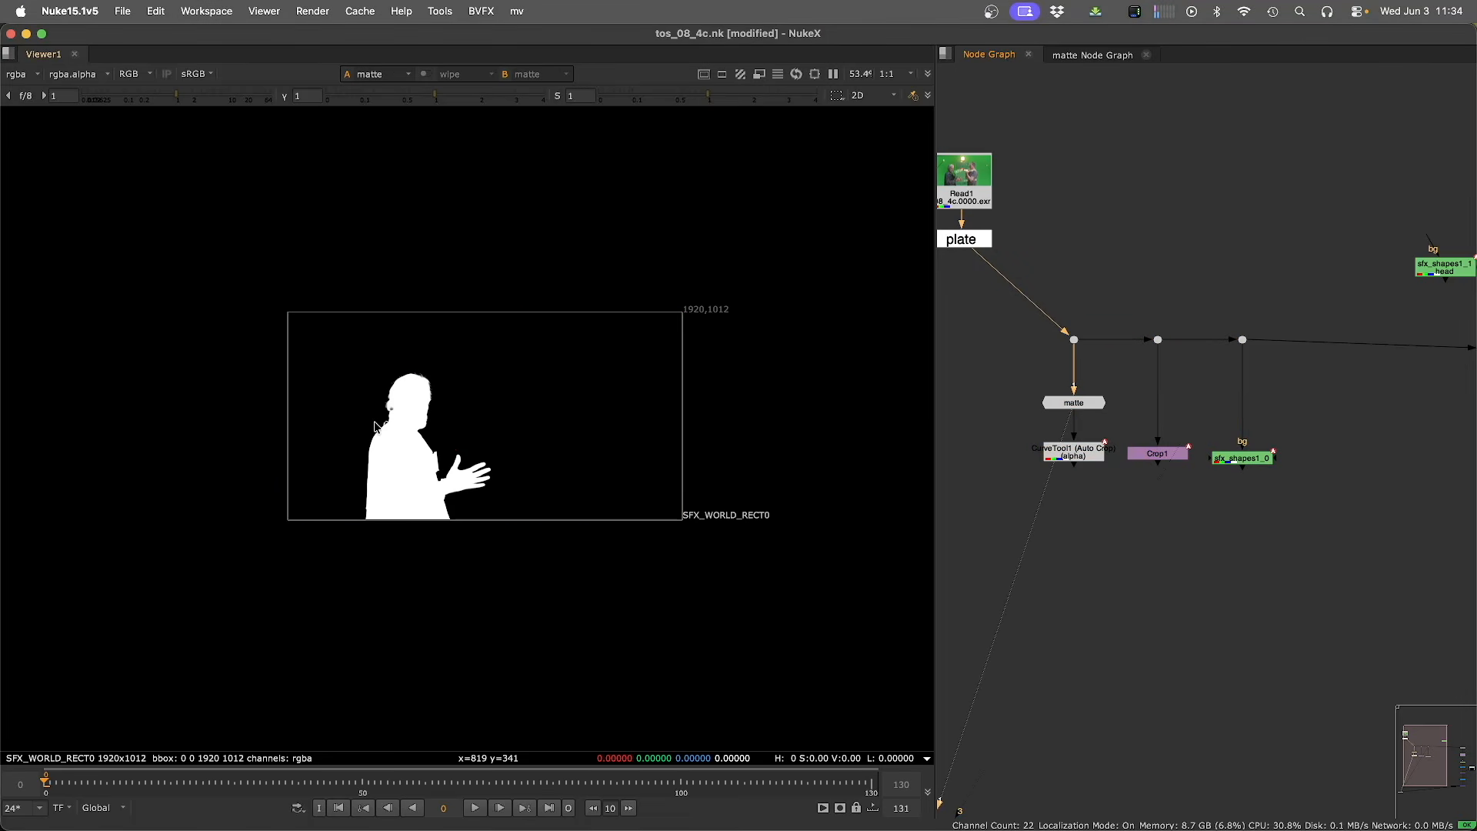
# Open the CurveTool node's properties and examine its AutoCropData values.
pyautogui.doubleClick(1063, 449)
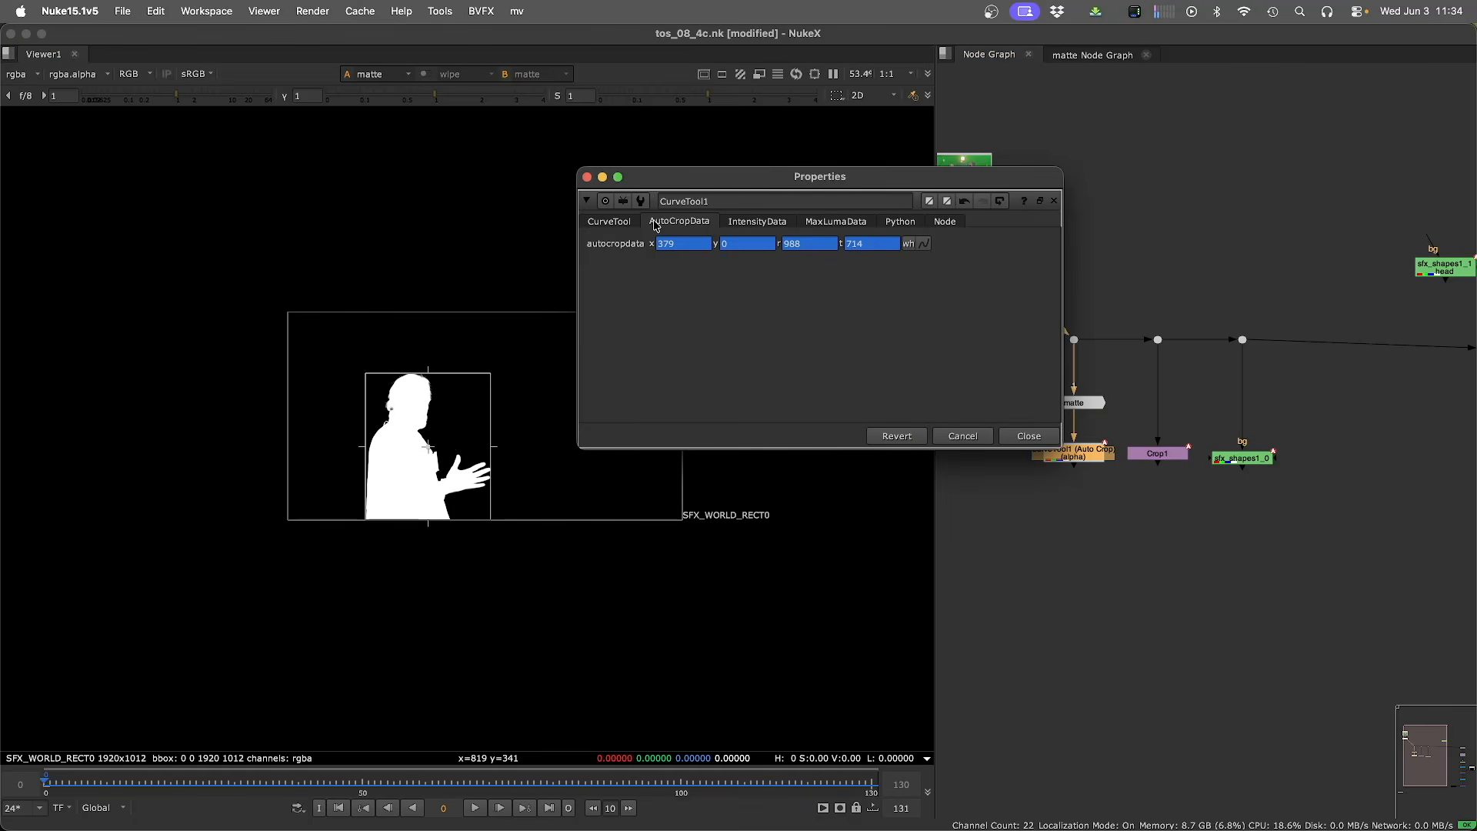
pyautogui.click(1094, 599)
pyautogui.doubleClick(1059, 453)
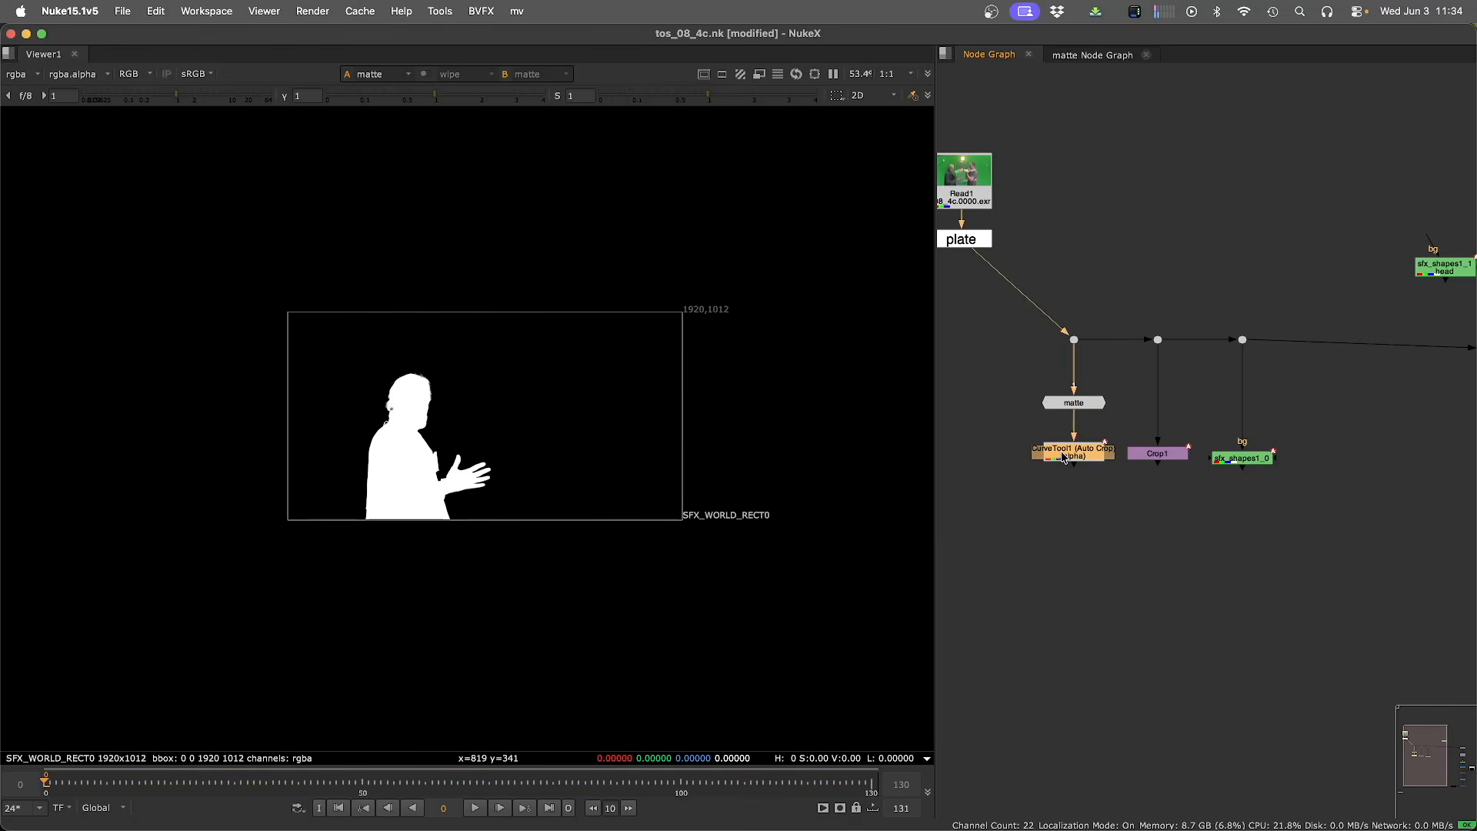
pyautogui.click(666, 222)
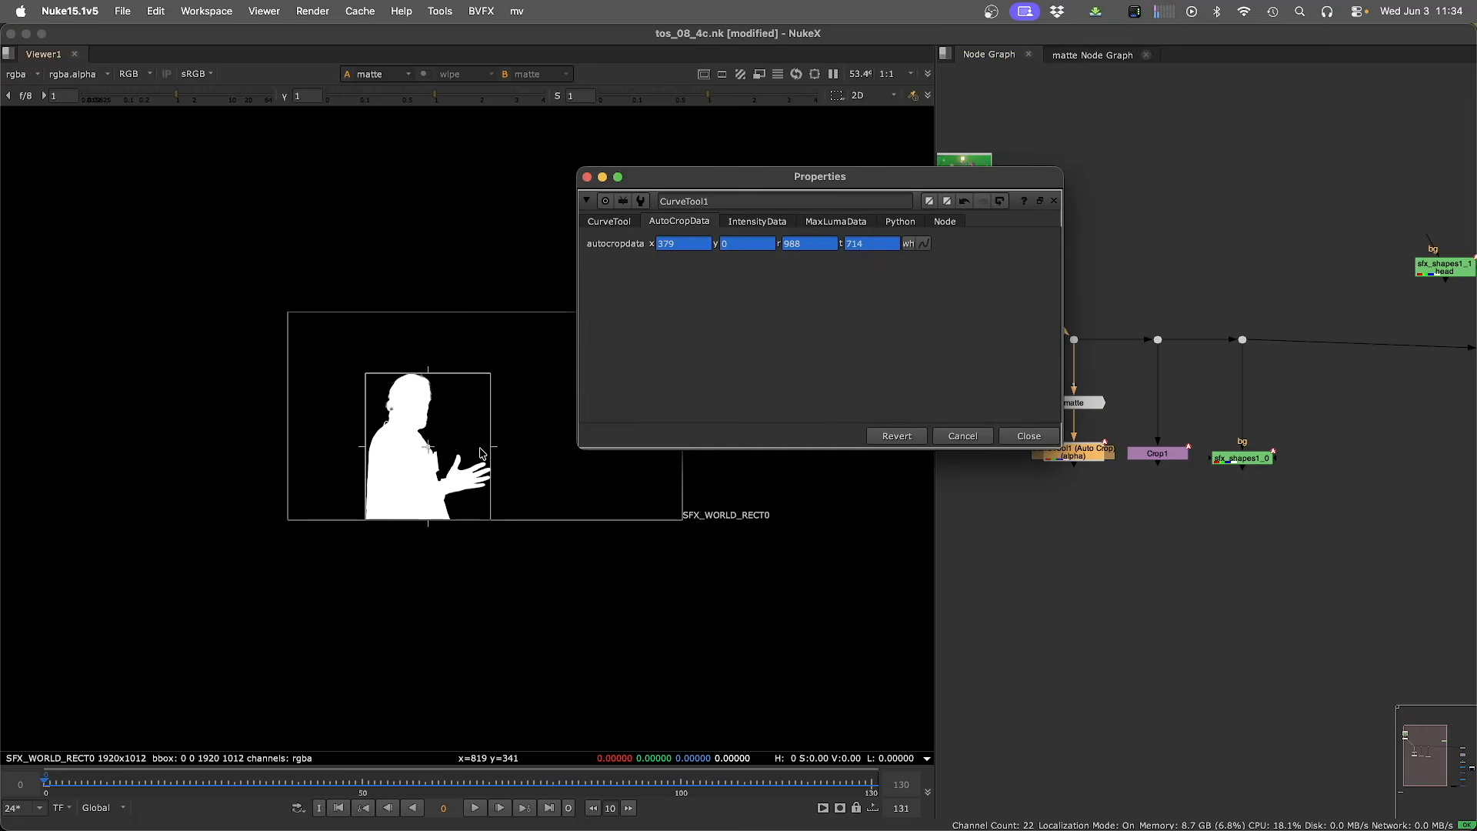
pyautogui.click(1129, 583)
# Survey the whole node graph and view the plate dot in the viewer.
pyautogui.moveTo(1012, 431); pyautogui.dragTo(1319, 531)
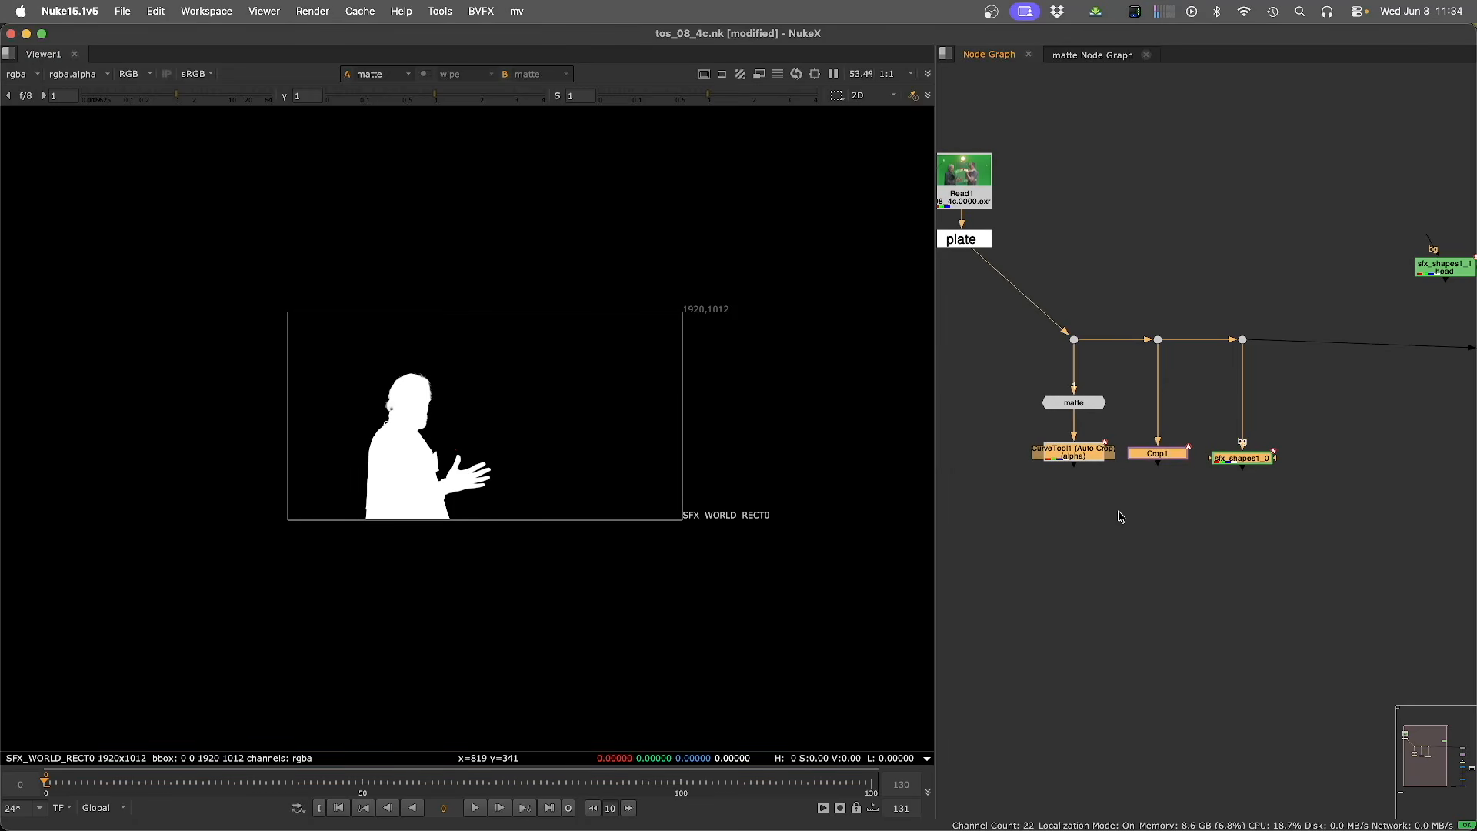
pyautogui.click(1281, 592)
pyautogui.scroll(-5, 1281, 592)
pyautogui.moveTo(1369, 594); pyautogui.dragTo(1207, 594, button='middle')
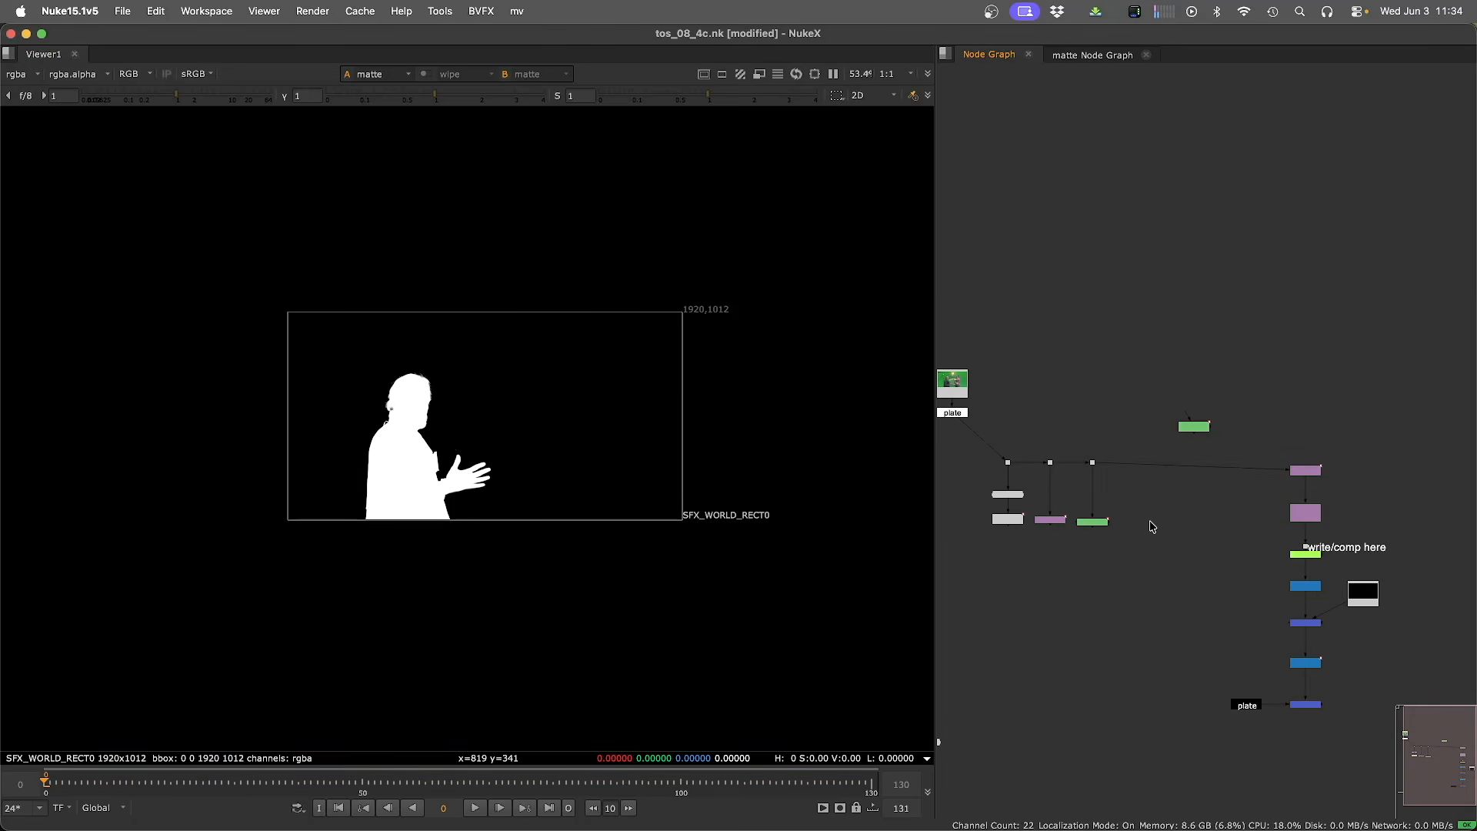
pyautogui.moveTo(1075, 434); pyautogui.dragTo(1129, 495)
pyautogui.press('1')
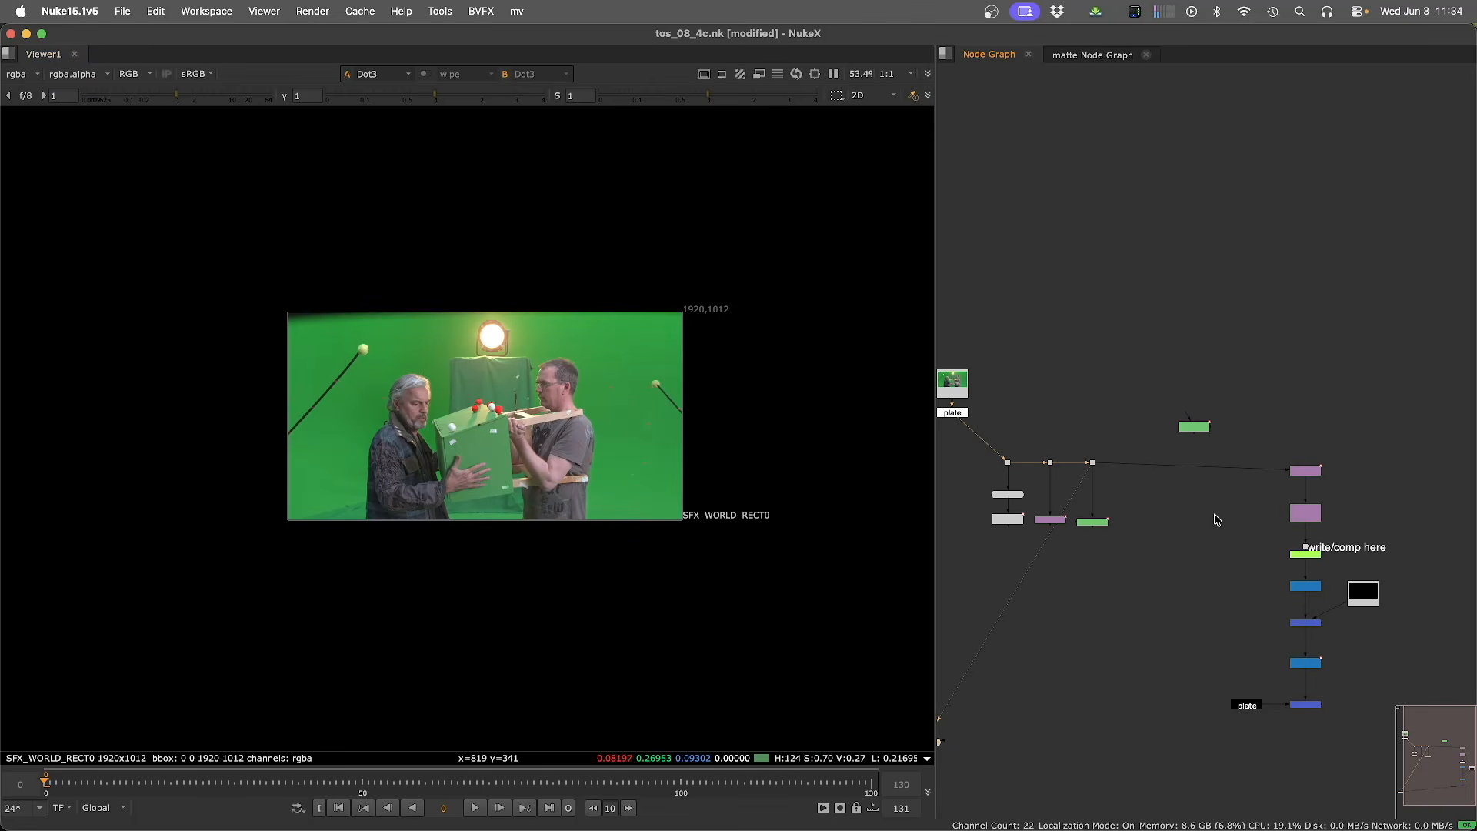
# Open the head roto node's properties to examine its shape layers, then close all properties.
pyautogui.doubleClick(1194, 426)
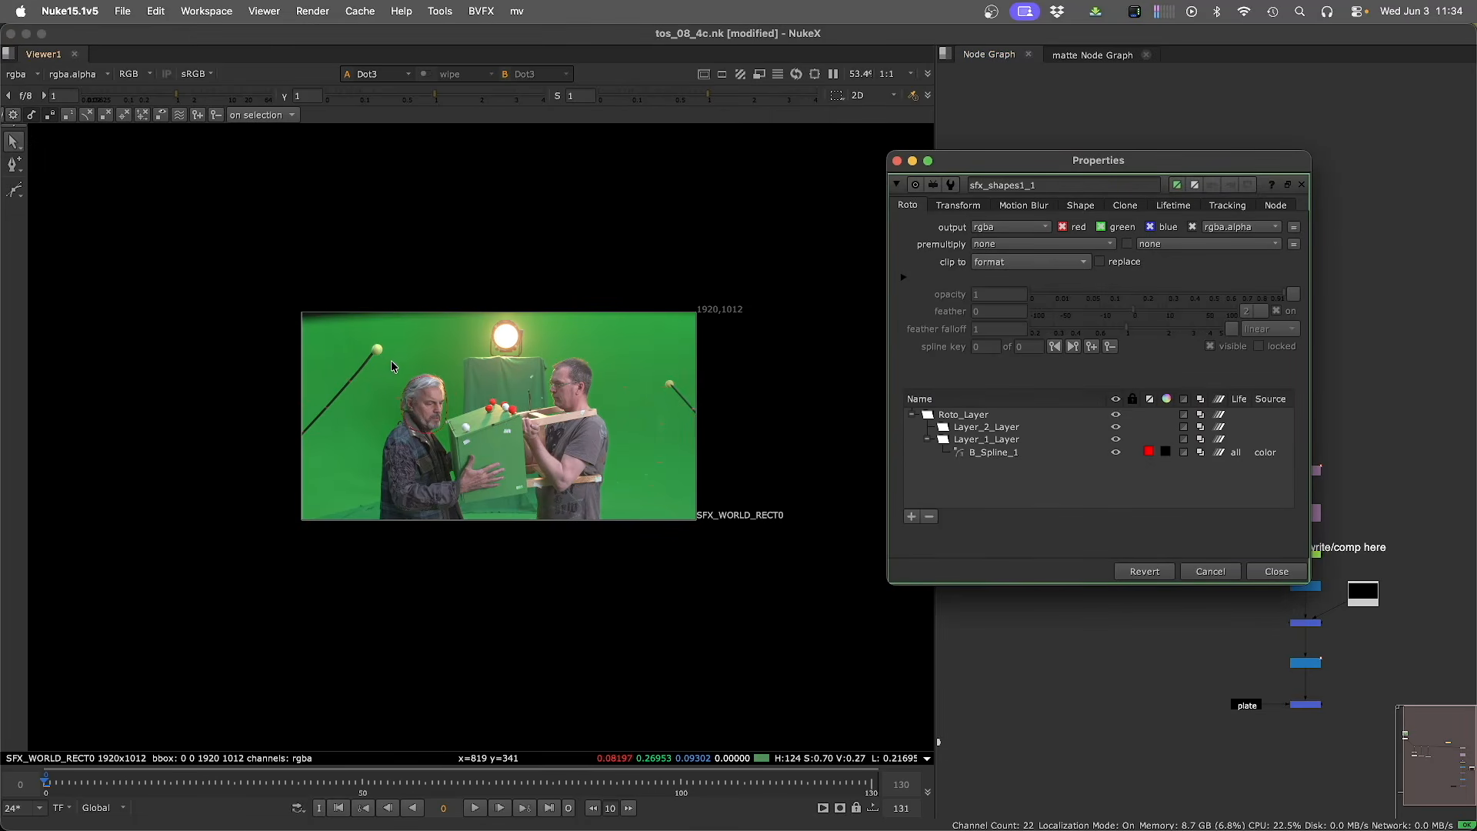
pyautogui.moveTo(386, 359); pyautogui.dragTo(356, 345)
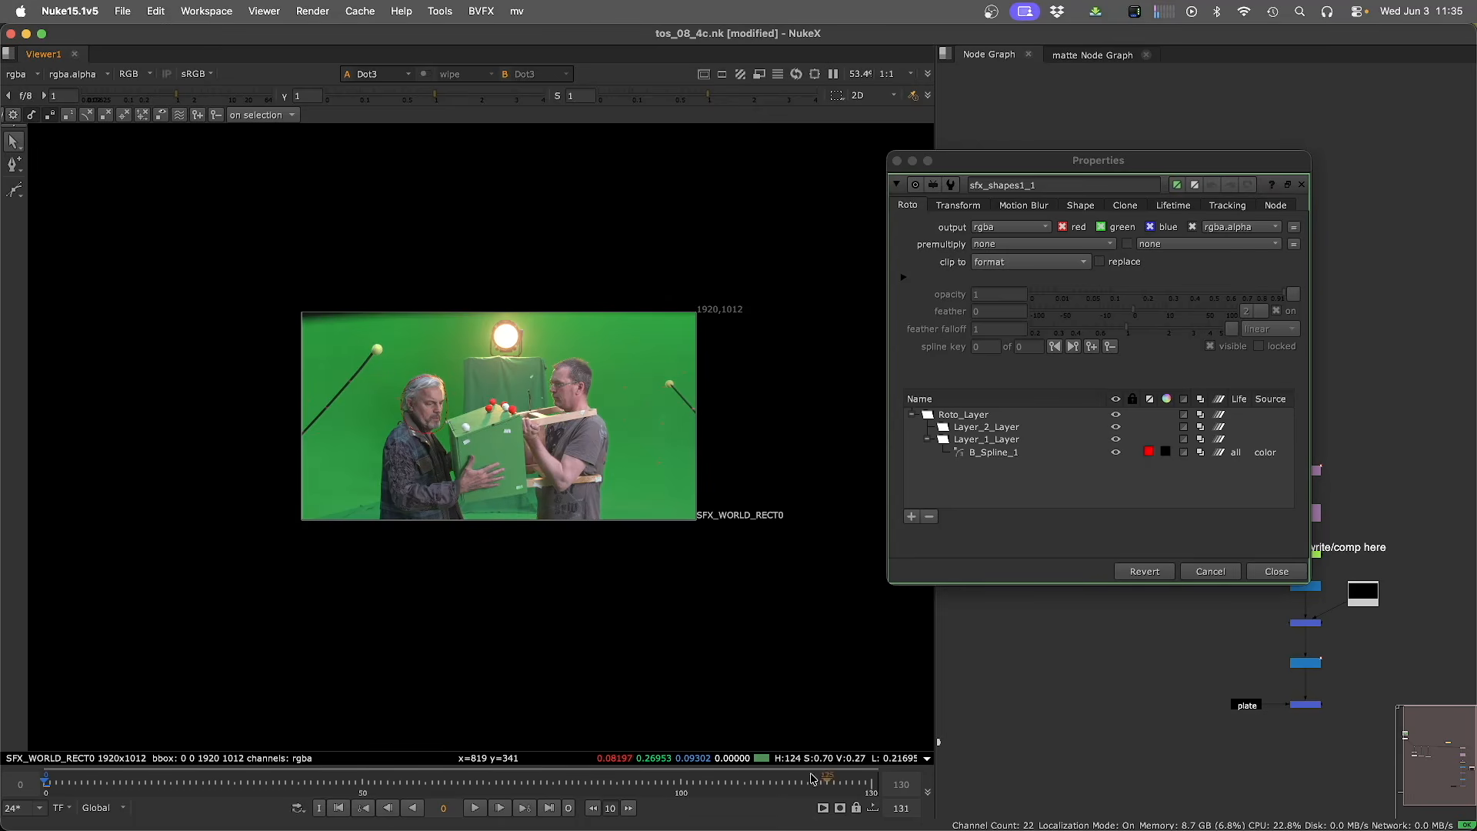
pyautogui.click(1144, 683)
pyautogui.press('super+shift+a')
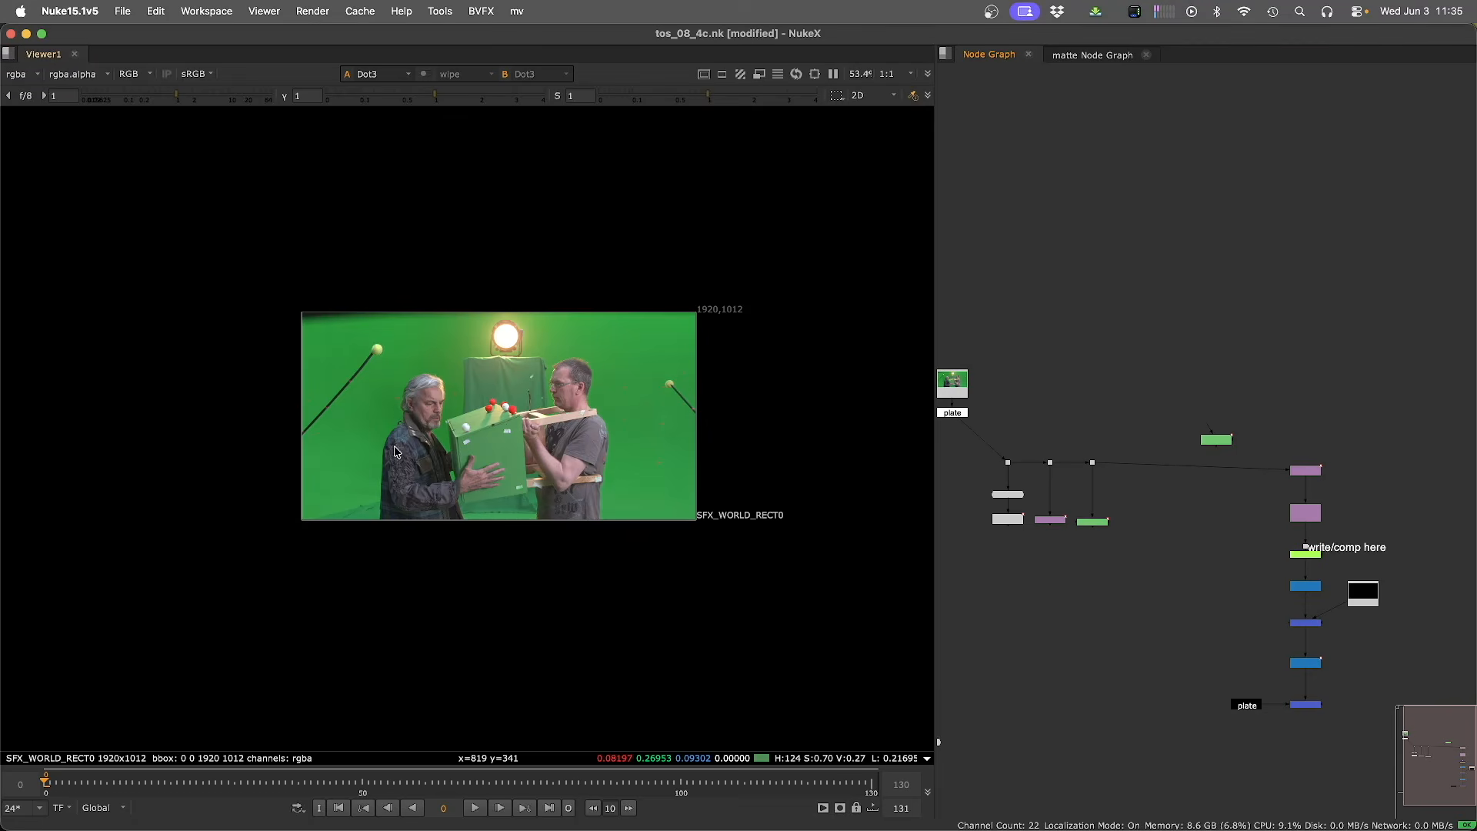
# View the stabilized crop node's output and play it back across the frame range.
pyautogui.moveTo(1347, 501); pyautogui.dragTo(1199, 422, button='middle')
pyautogui.scroll(4, 1103, 479)
pyautogui.click(1216, 391)
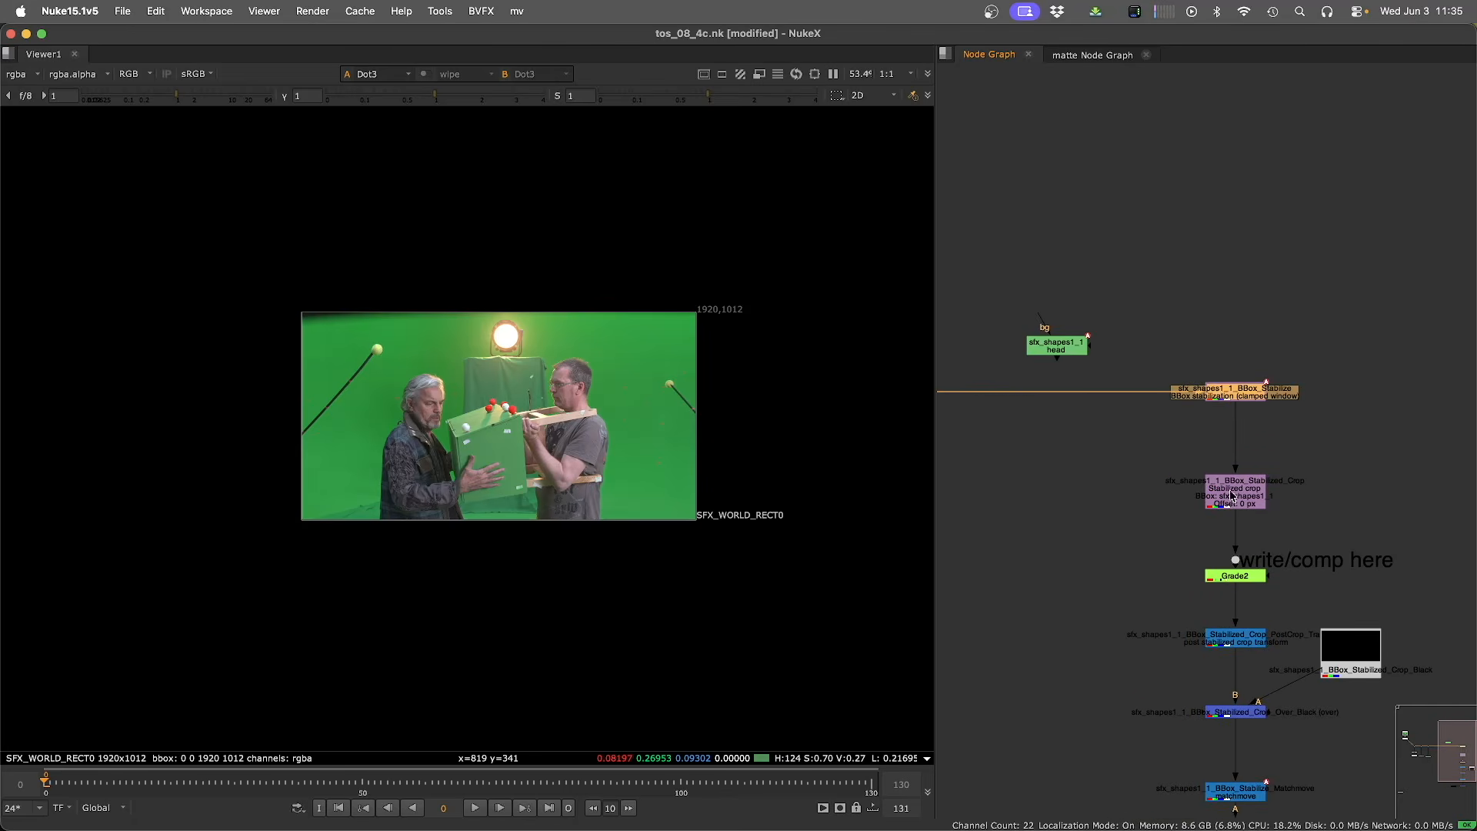
pyautogui.moveTo(1232, 496); pyautogui.dragTo(1232, 485)
pyautogui.press('1')
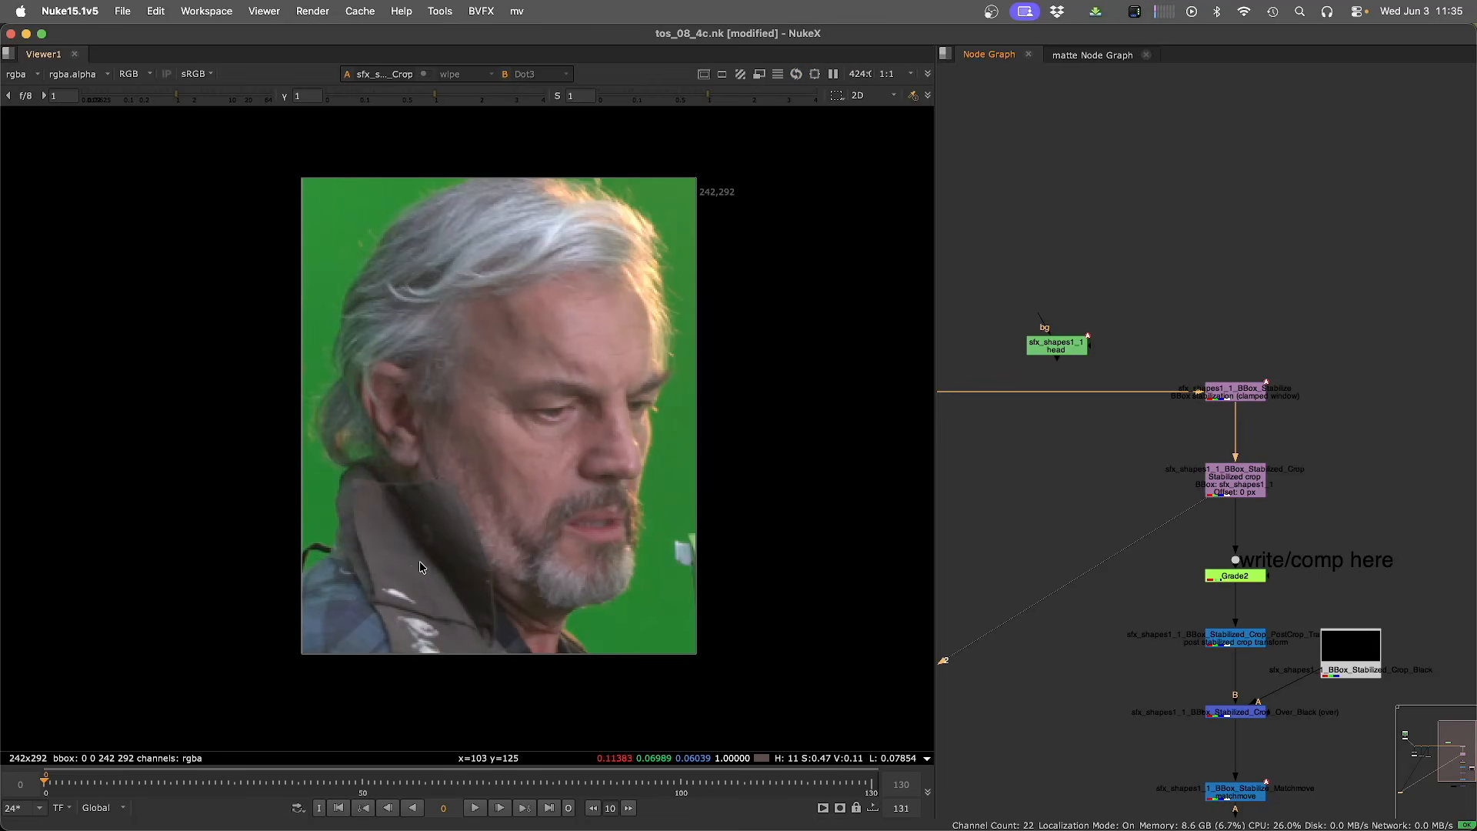
pyautogui.press('l')
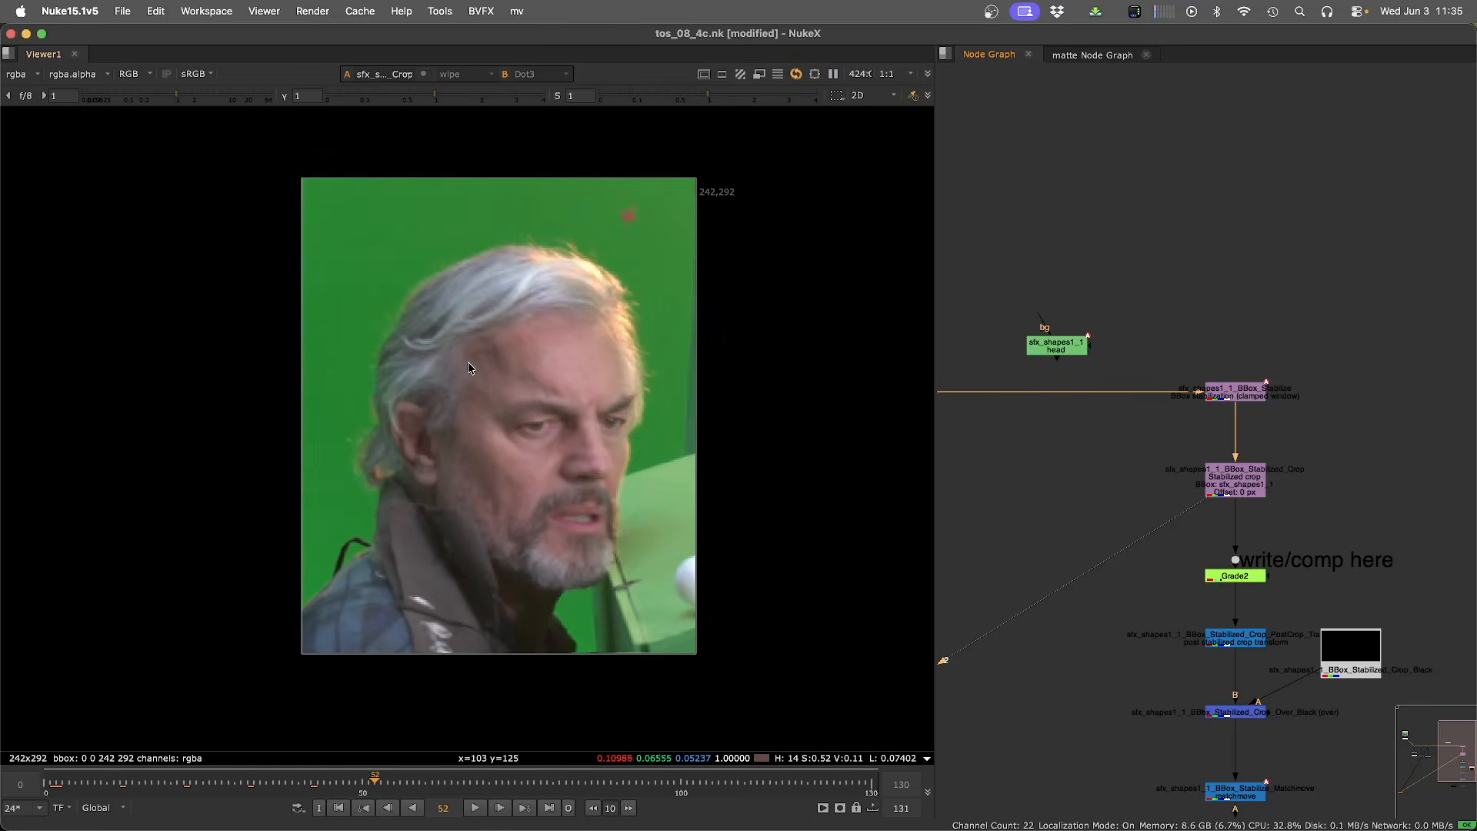
pyautogui.hotkey('shift', 'Right')
pyautogui.hotkey('shift', 'Right')
pyautogui.hotkey('shift', 'Right')
pyautogui.hotkey('shift', 'Right')
pyautogui.click(740, 218)
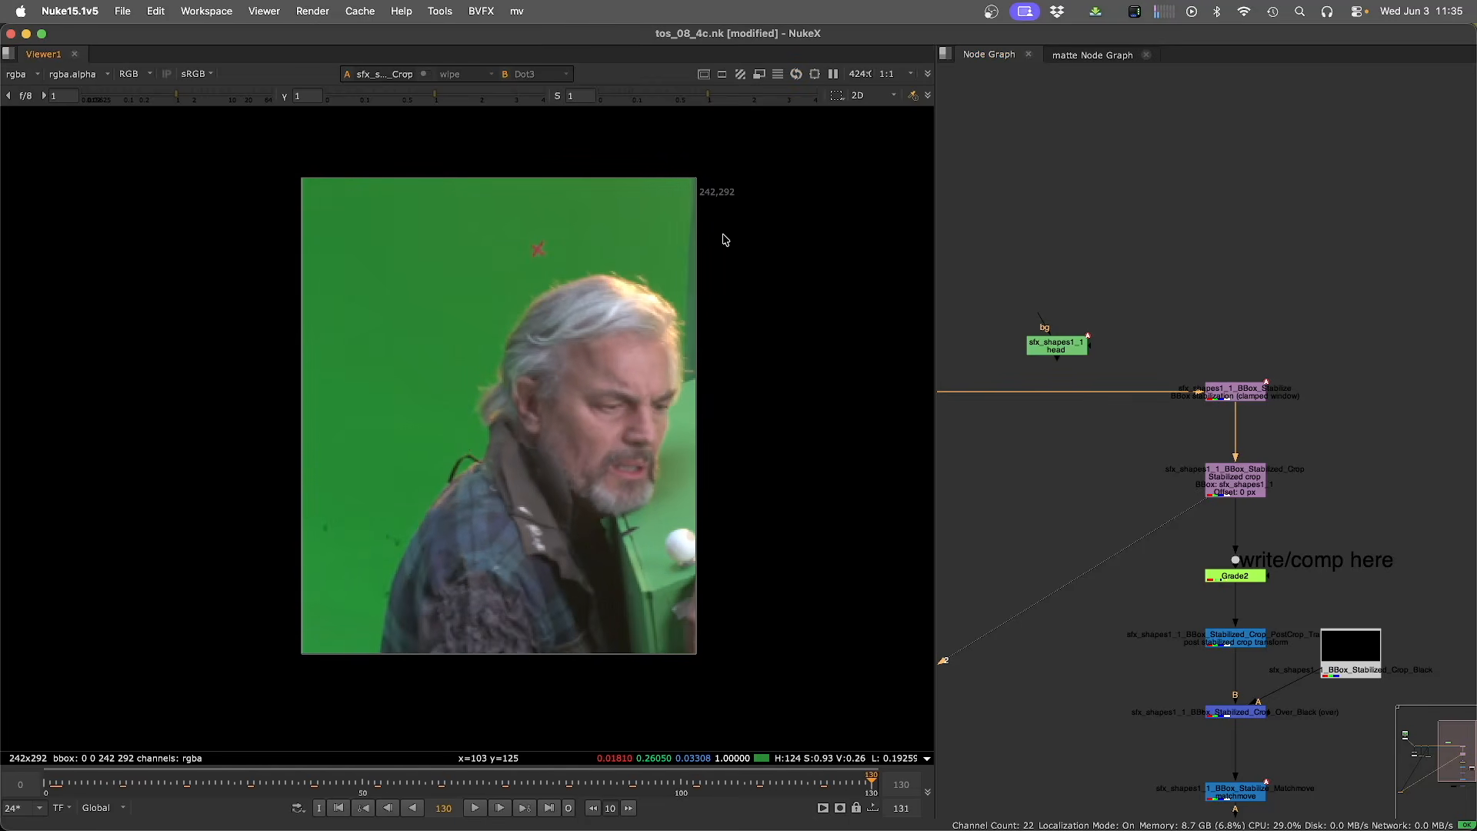
pyautogui.press('Home')
pyautogui.press('l')
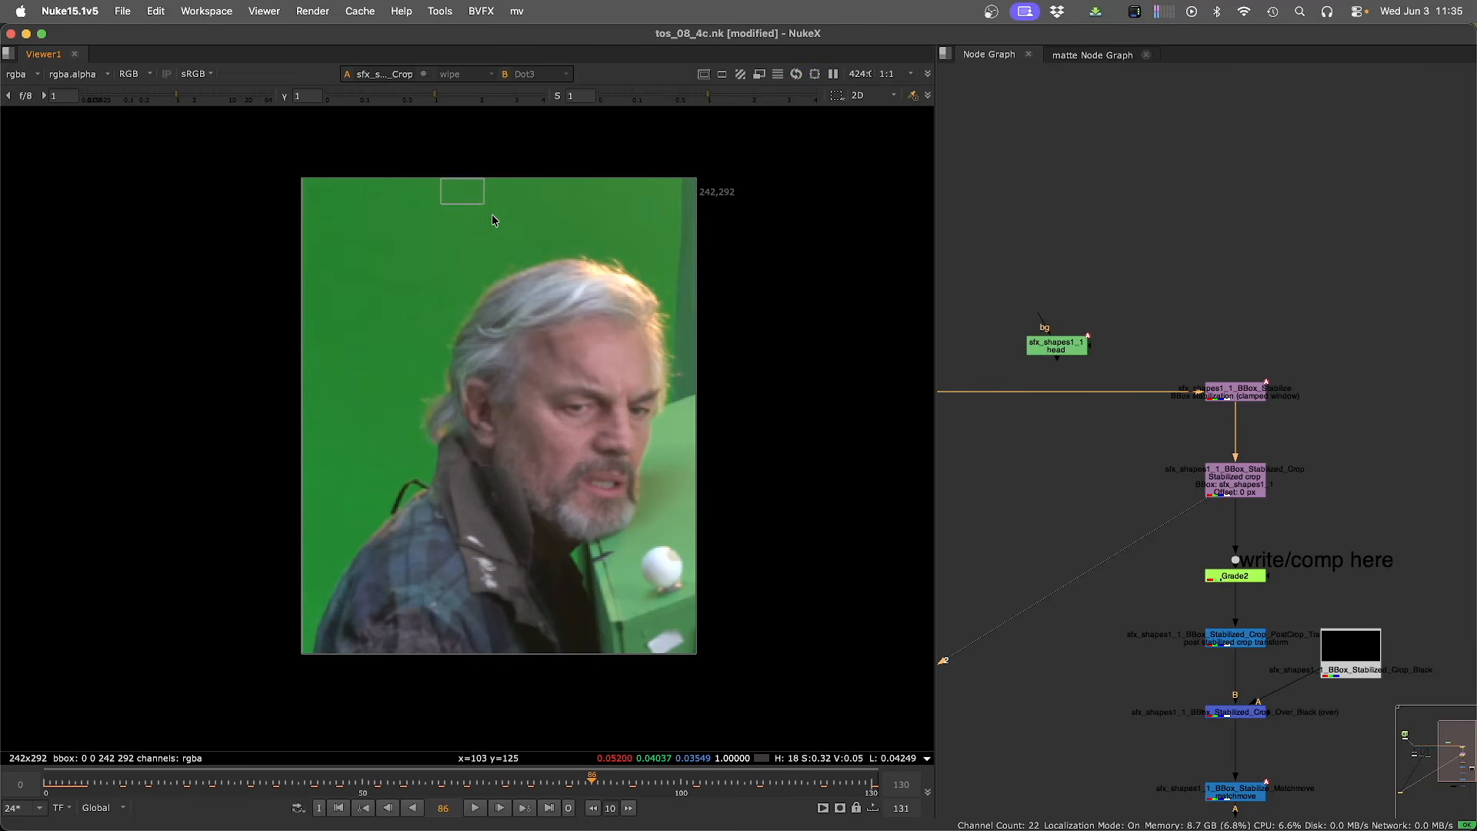
# View the final Merge2 comp and examine the stabilized crop chain feeding it.
pyautogui.scroll(-5, 1167, 562)
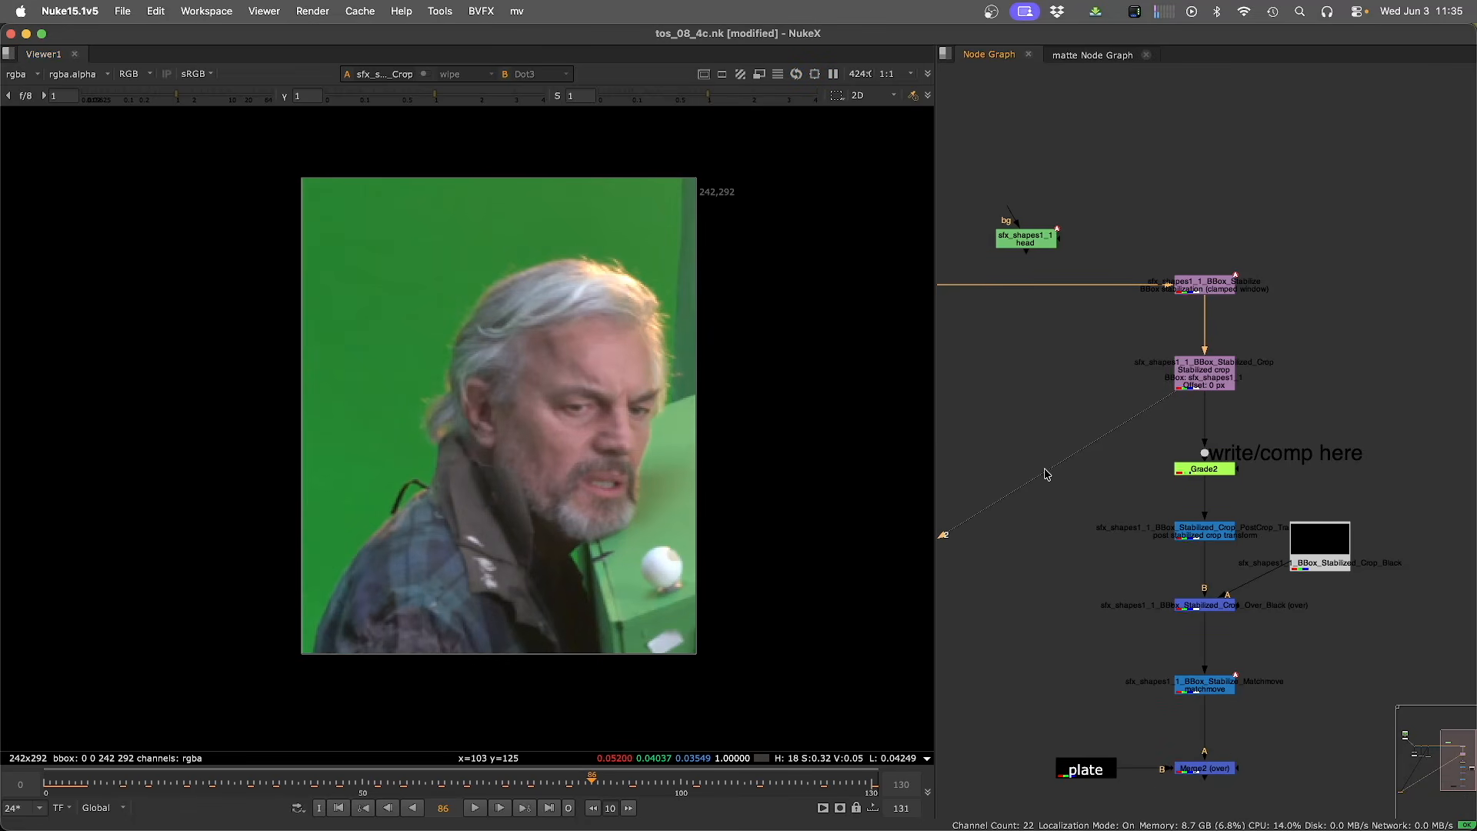
pyautogui.scroll(-5, 1168, 517)
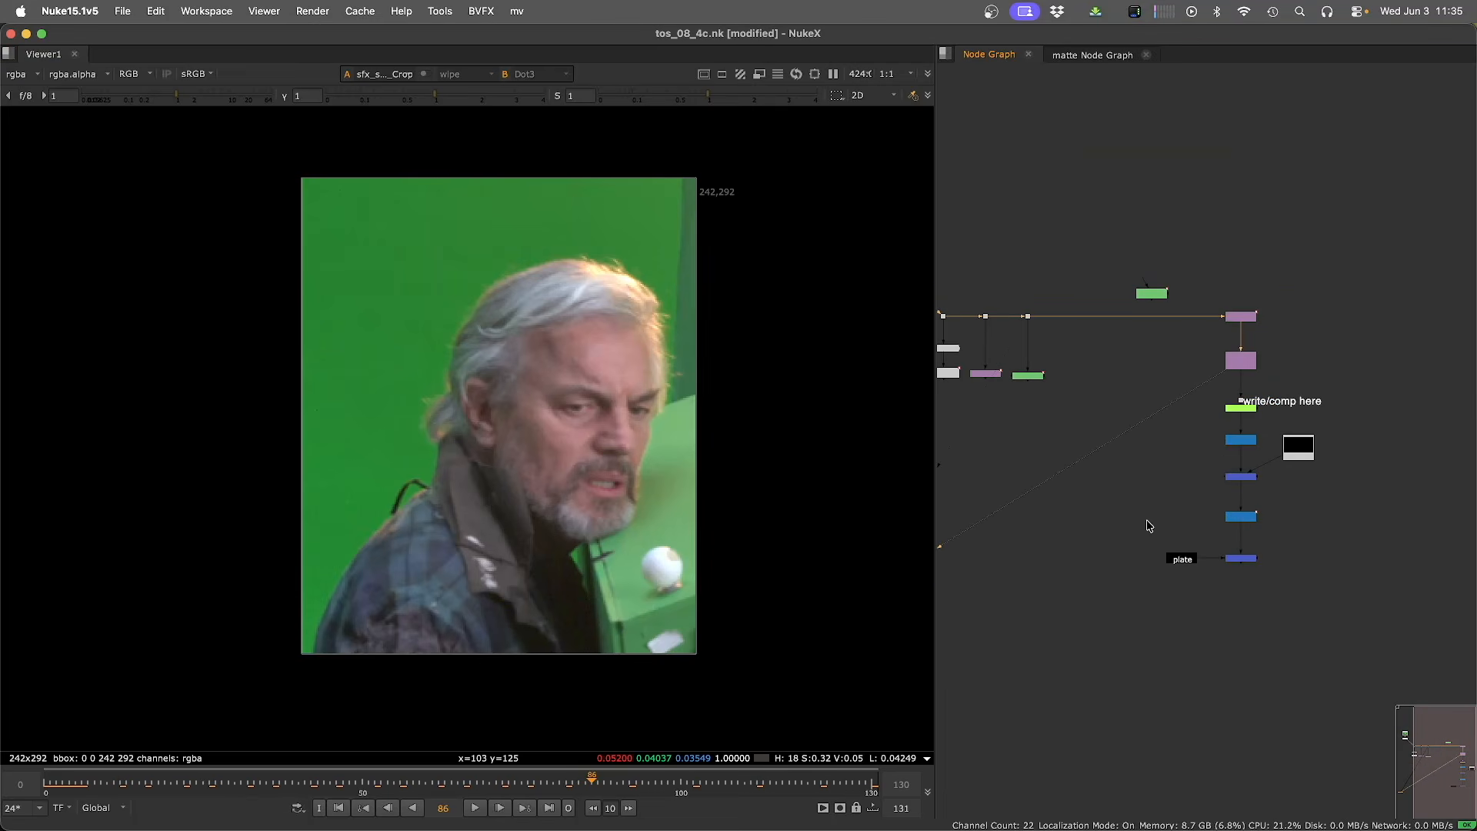
pyautogui.press('1')
pyautogui.moveTo(1274, 587); pyautogui.dragTo(1216, 551)
pyautogui.press('1')
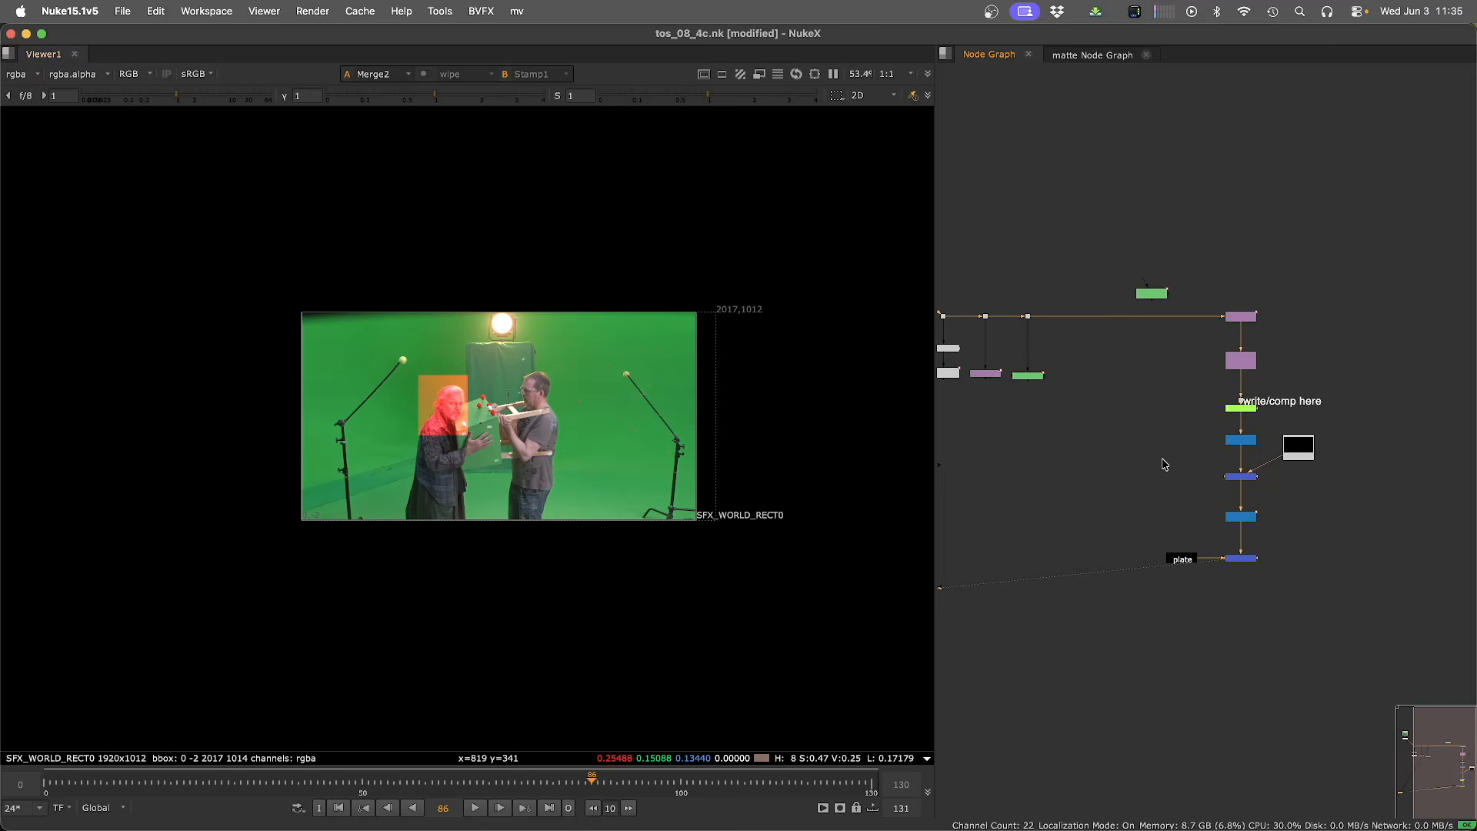
pyautogui.scroll(4, 1165, 463)
pyautogui.moveTo(1137, 383); pyautogui.dragTo(1424, 636)
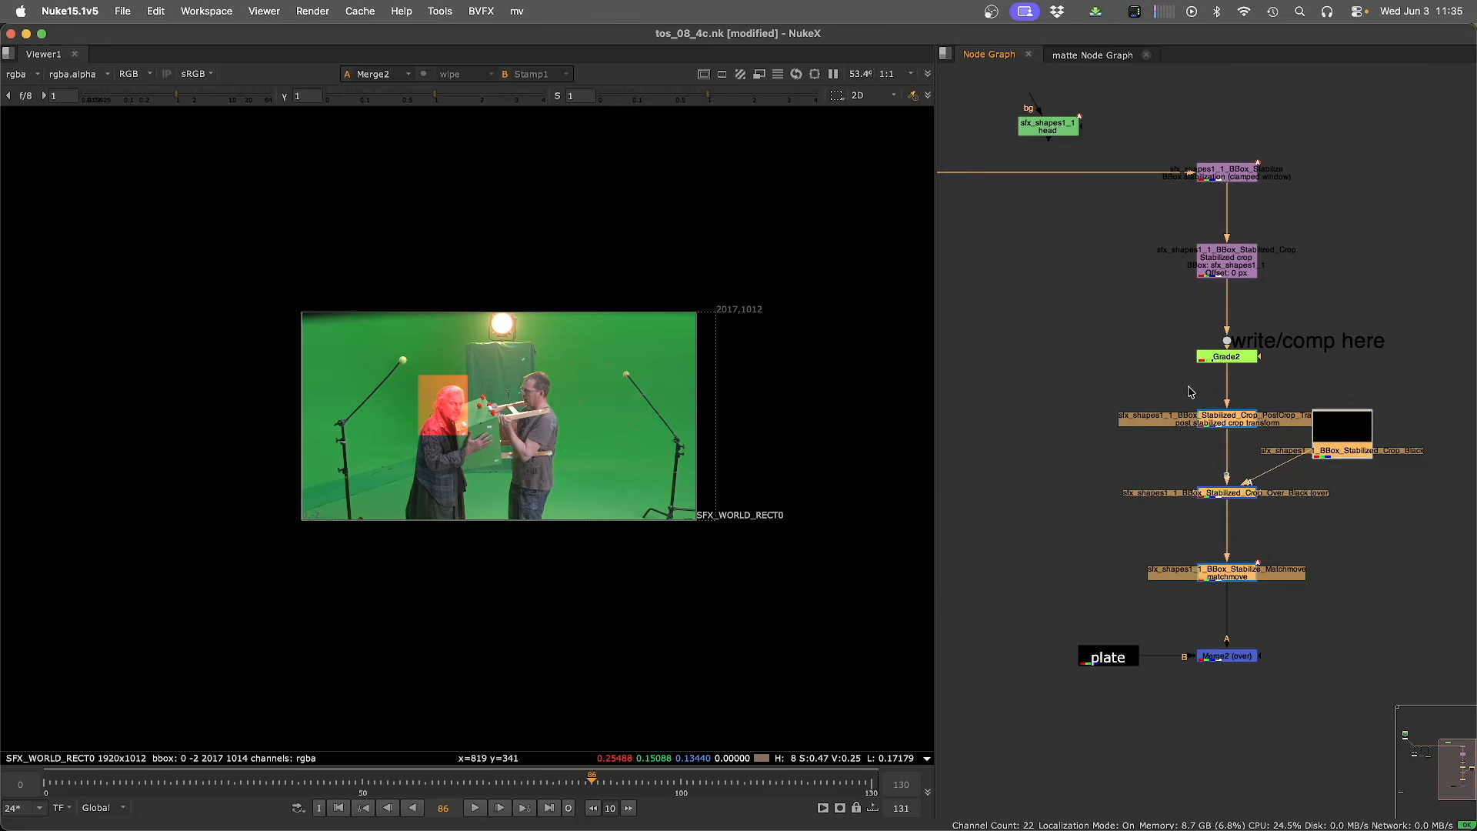
pyautogui.click(1096, 395)
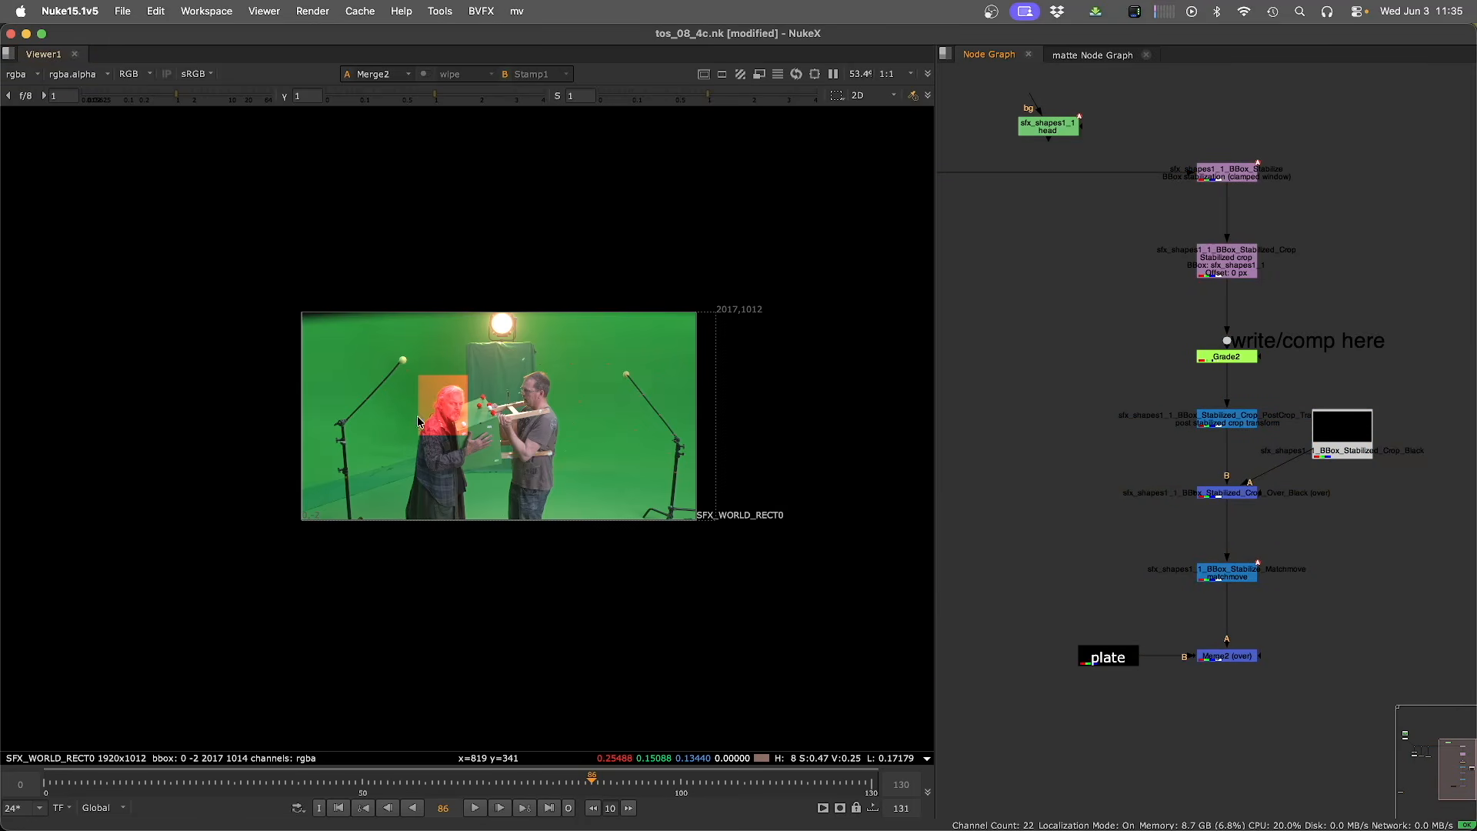
pyautogui.moveTo(1105, 351); pyautogui.dragTo(1322, 606)
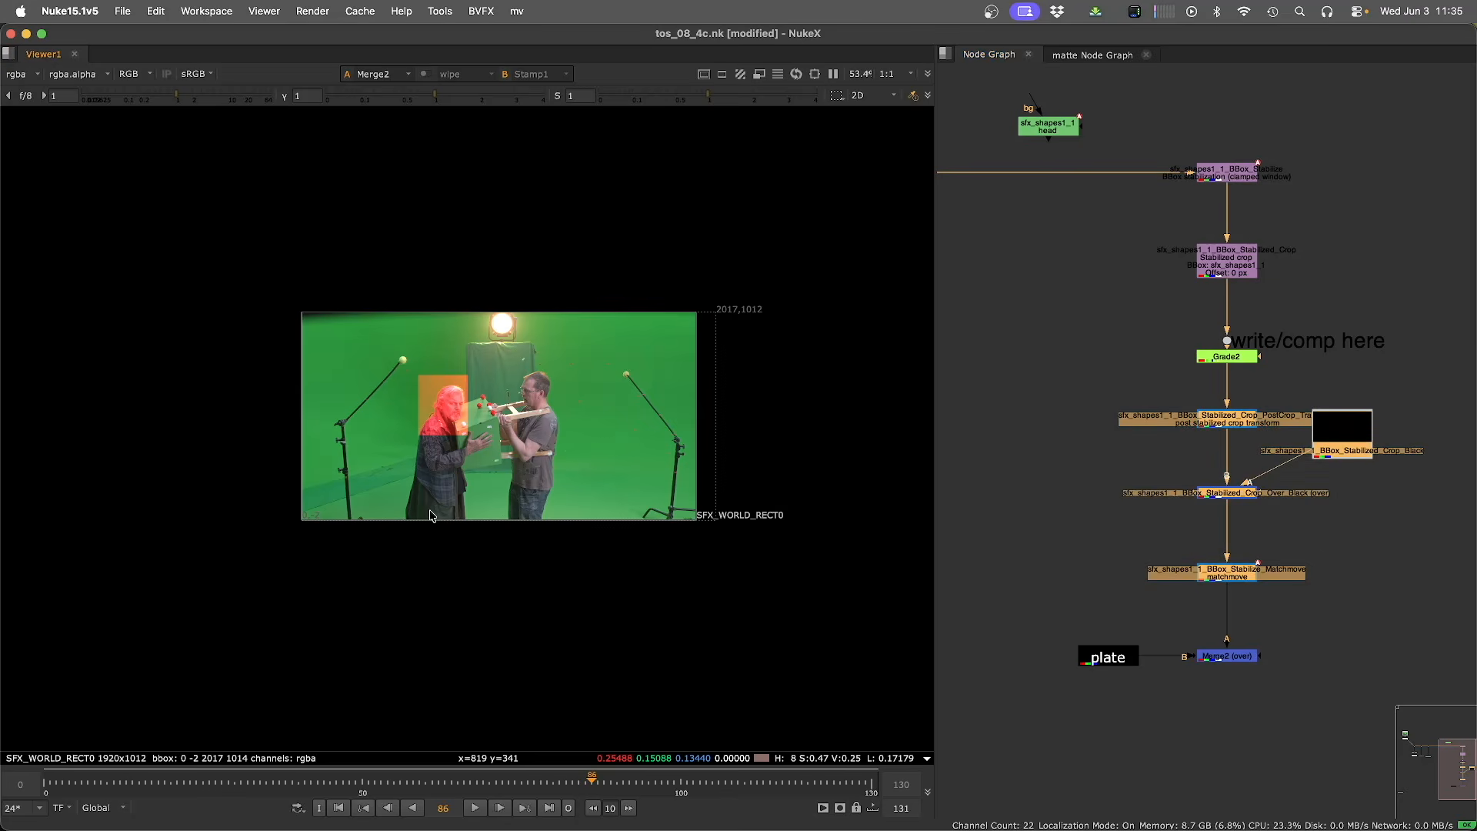
# Step through frames of the merged comp at full size to review the head overlay.
pyautogui.press('super+1')
pyautogui.press('Home')
pyautogui.hotkey('shift', 'Right')
pyautogui.hotkey('shift', 'Right')
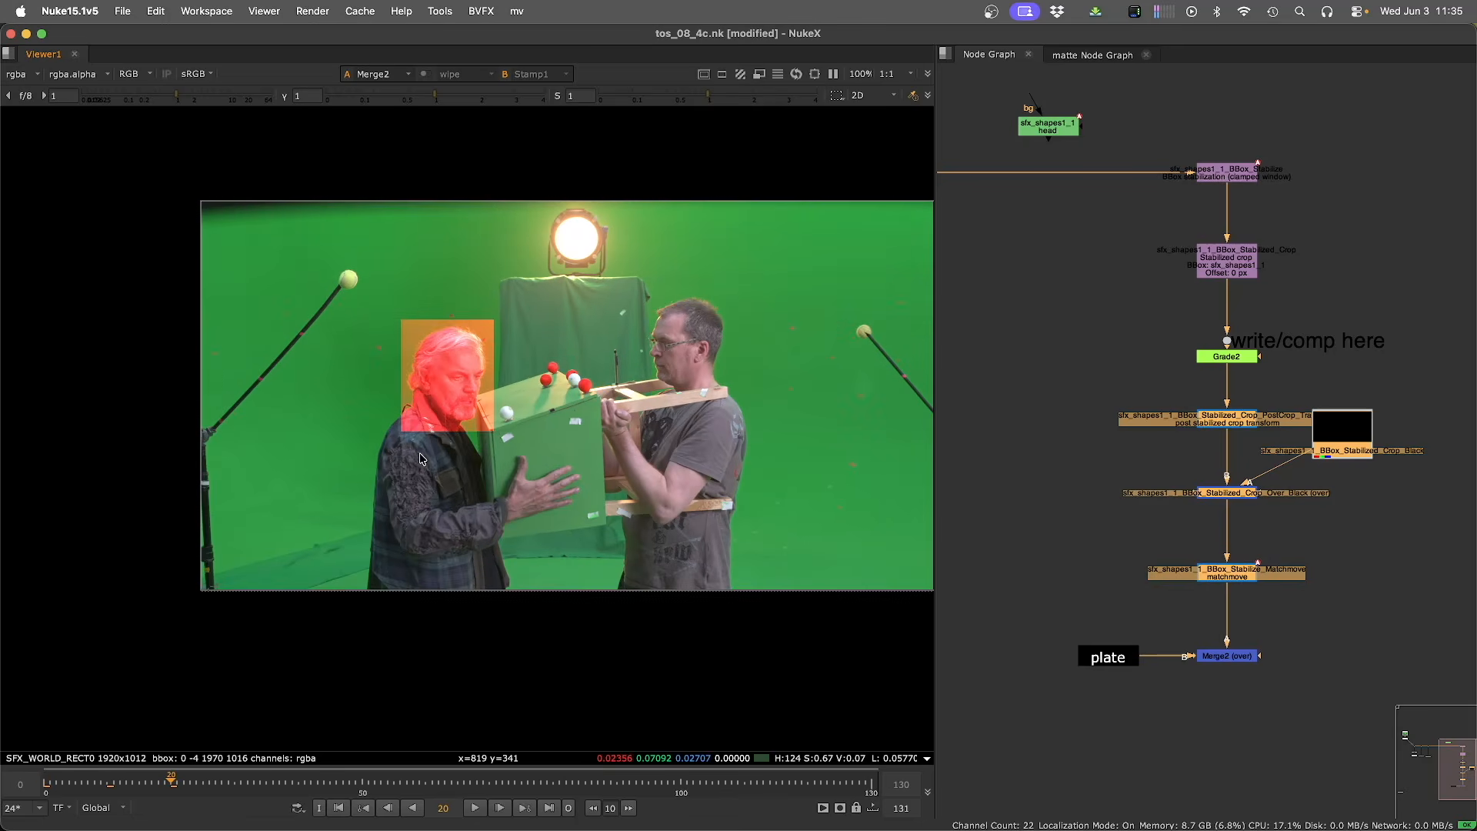
pyautogui.hotkey('shift', 'Right')
pyautogui.hotkey('shift', 'Right')
pyautogui.hotkey('shift', 'Right')
pyautogui.hotkey('shift', 'Right')
pyautogui.hotkey('shift', 'Right')
pyautogui.hotkey('shift', 'Right')
pyautogui.hotkey('shift', 'Right')
pyautogui.hotkey('shift', 'Right')
pyautogui.hotkey('shift', 'Right')
pyautogui.hotkey('shift', 'Right')
pyautogui.hotkey('shift', 'Right')
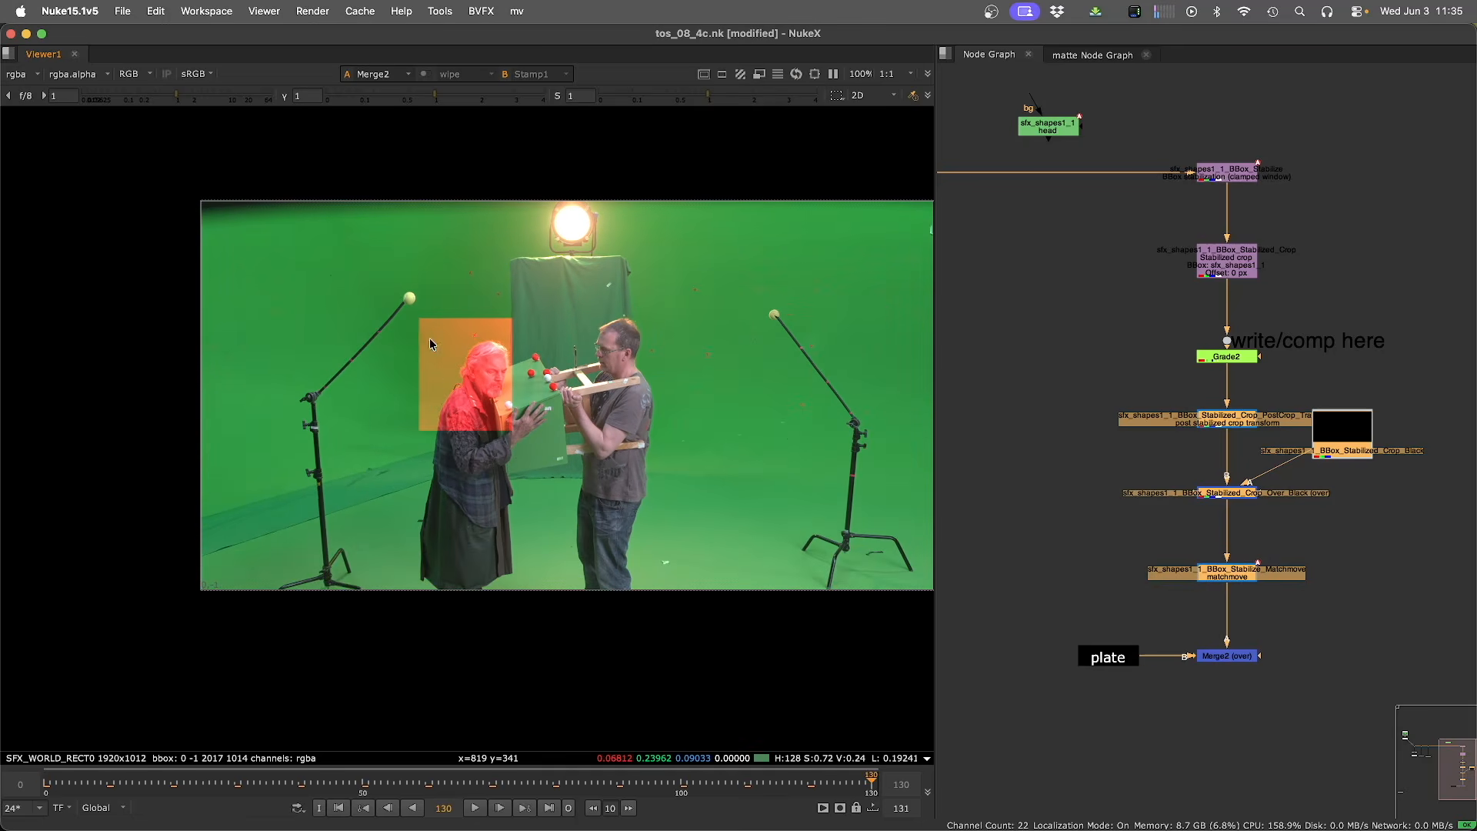
pyautogui.hotkey('shift', 'Left')
pyautogui.hotkey('shift', 'Left')
pyautogui.hotkey('shift', 'Left')
pyautogui.hotkey('shift', 'Left')
pyautogui.hotkey('shift', 'Left')
pyautogui.hotkey('shift', 'Left')
pyautogui.hotkey('shift', 'Left')
pyautogui.hotkey('shift', 'Left')
pyautogui.hotkey('shift', 'Left')
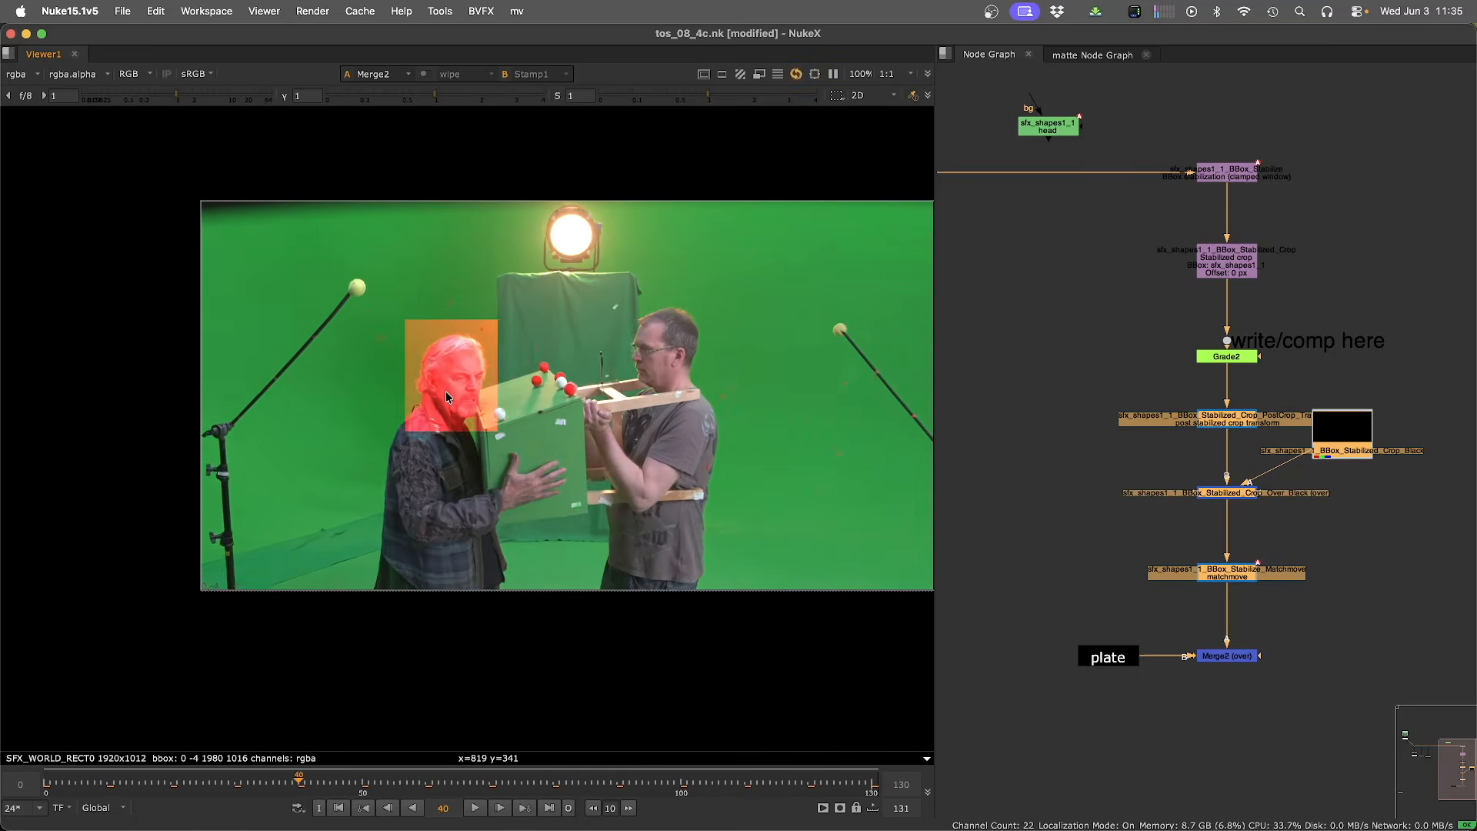
pyautogui.press('Home')
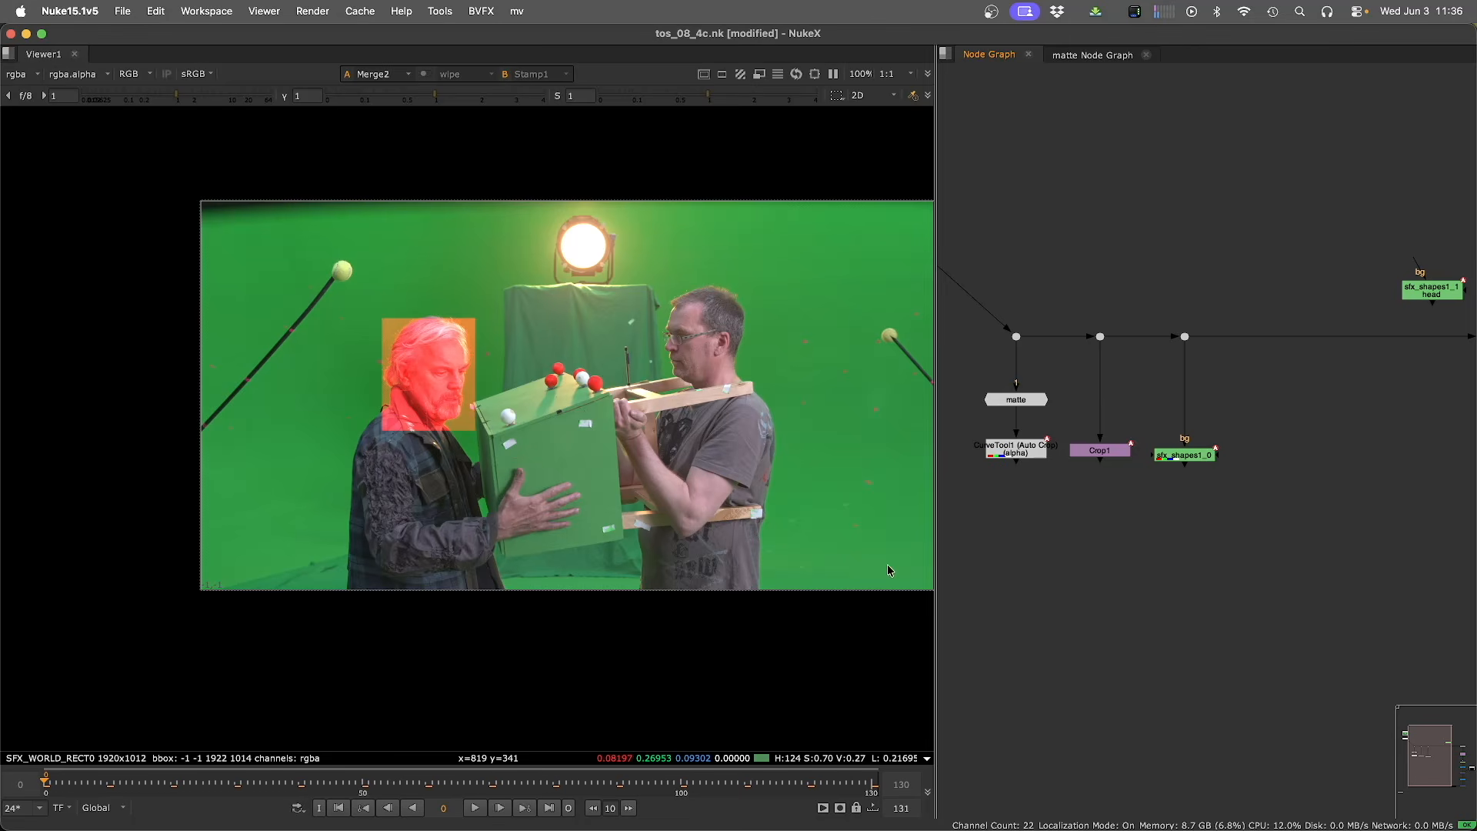
# View the CurveTool output and open its AutoCropData properties.
pyautogui.click(1012, 453)
pyautogui.press('1')
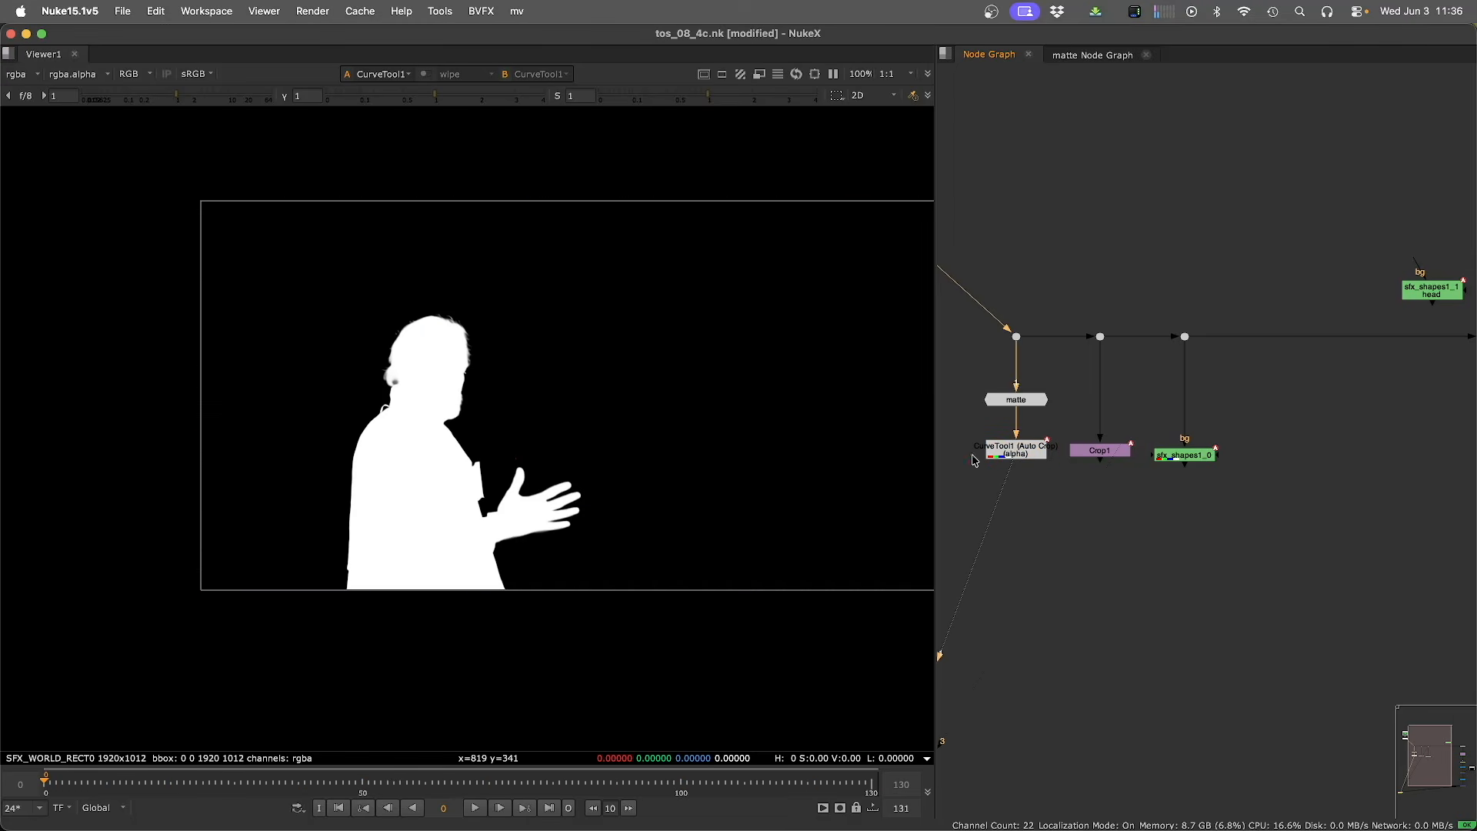
pyautogui.doubleClick(1005, 454)
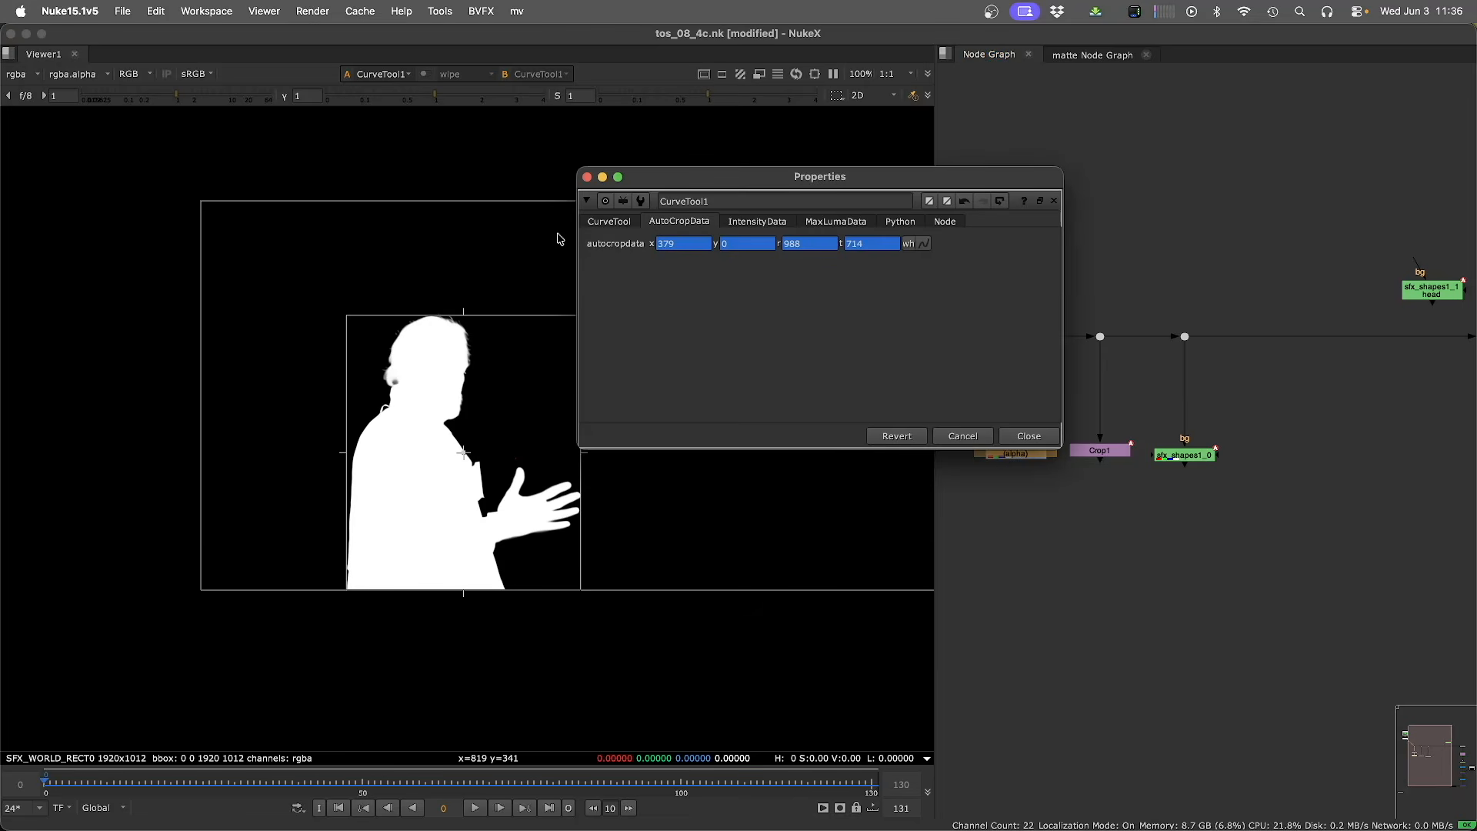
pyautogui.moveTo(750, 177); pyautogui.dragTo(1052, 34)
pyautogui.click(1029, 525)
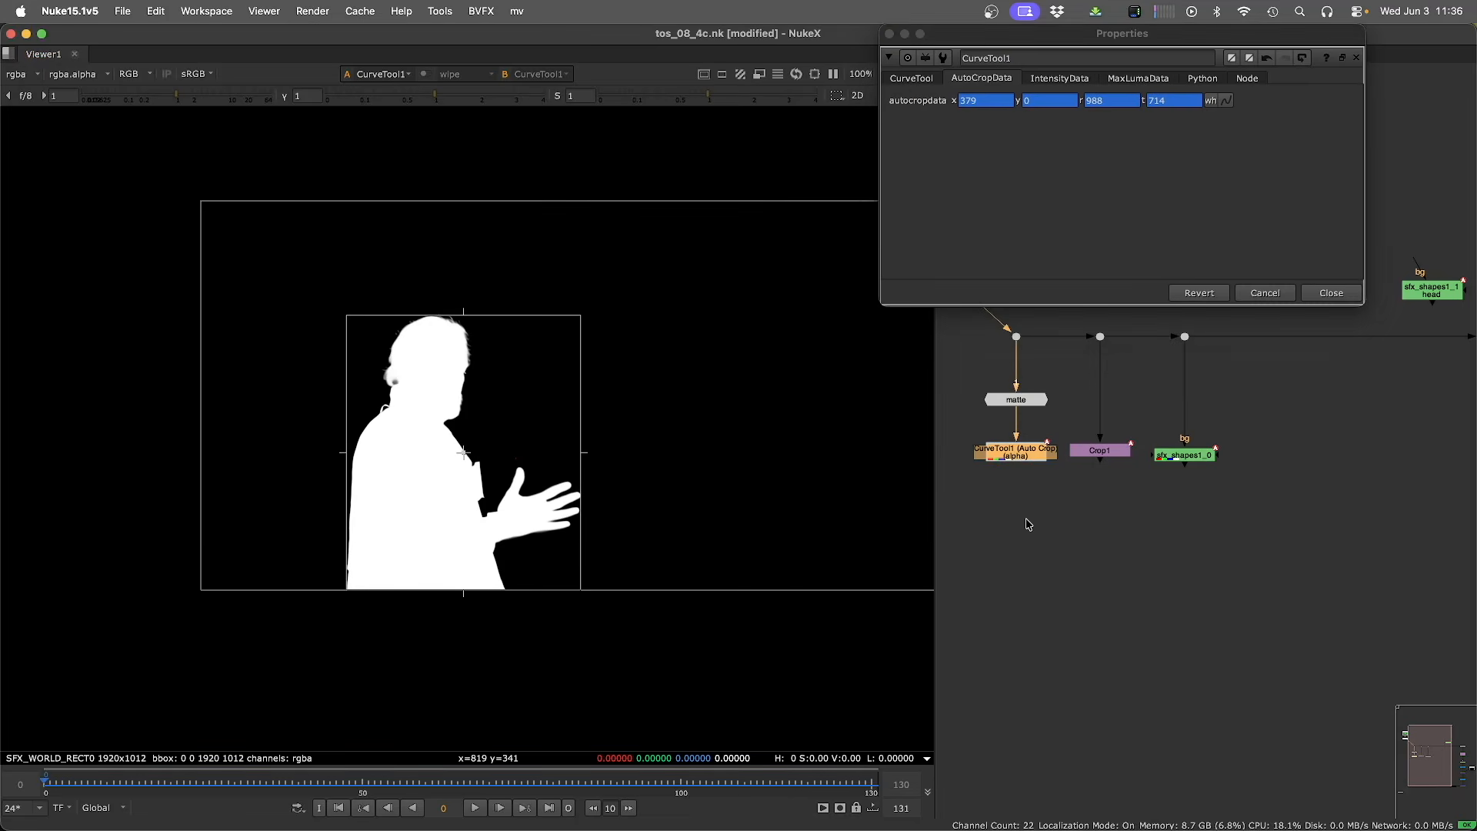
# Create a Crop BBox setup from the CurveTool using Static crop mode with an offset of 10 pixels.
pyautogui.press('Tab')
pyautogui.press('Return')
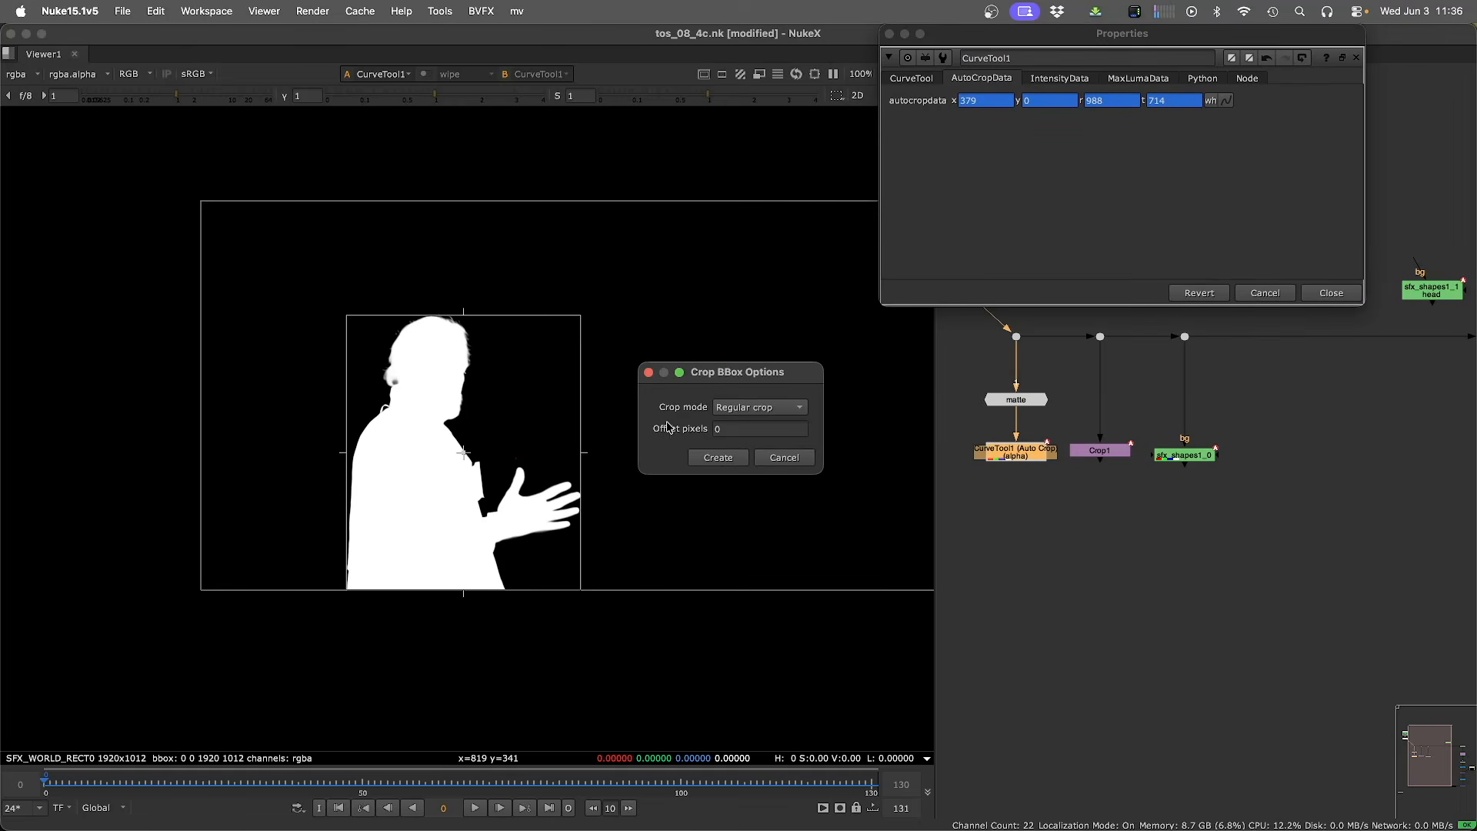
pyautogui.click(739, 408)
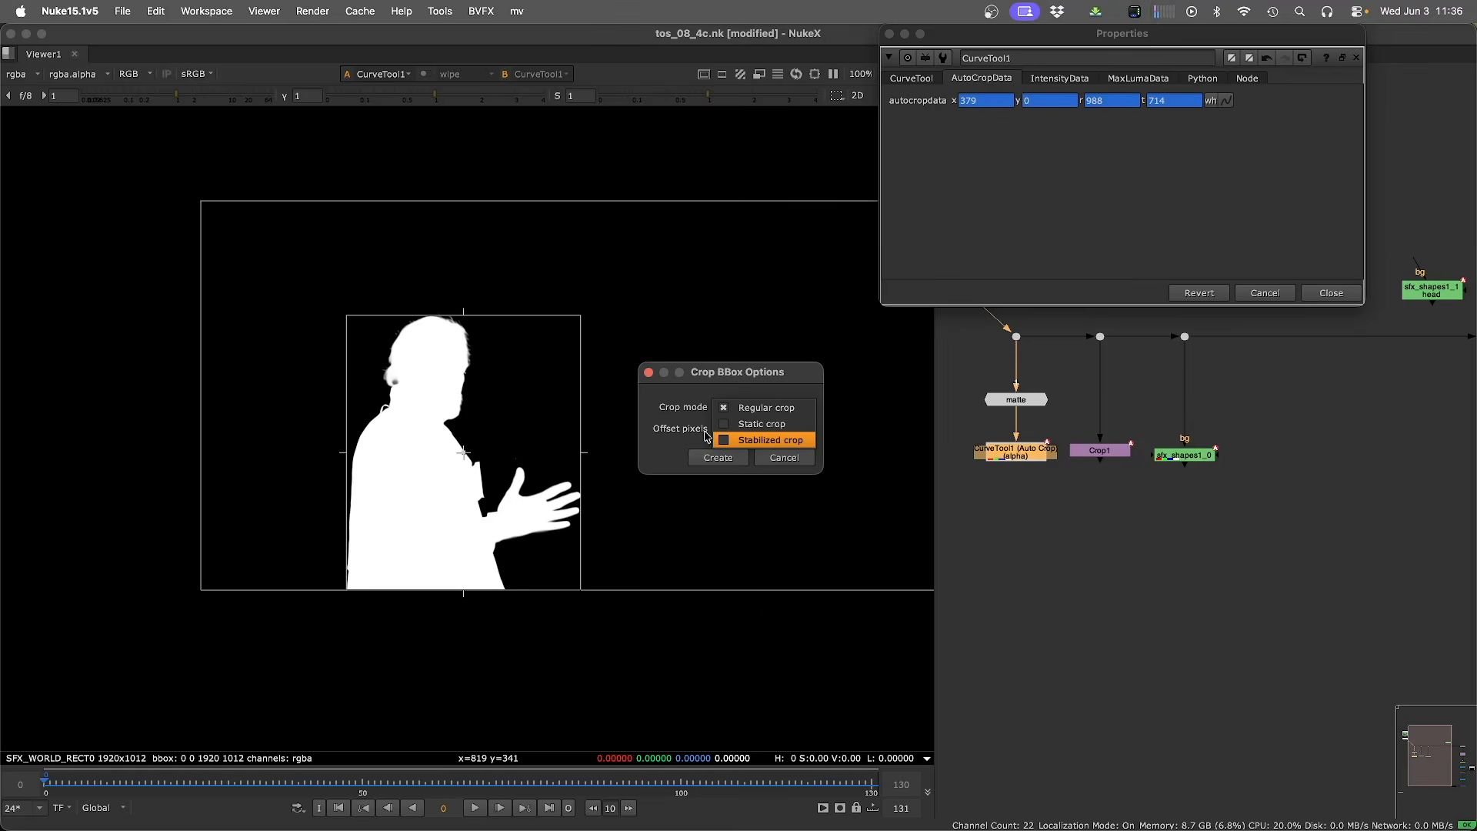
pyautogui.click(745, 424)
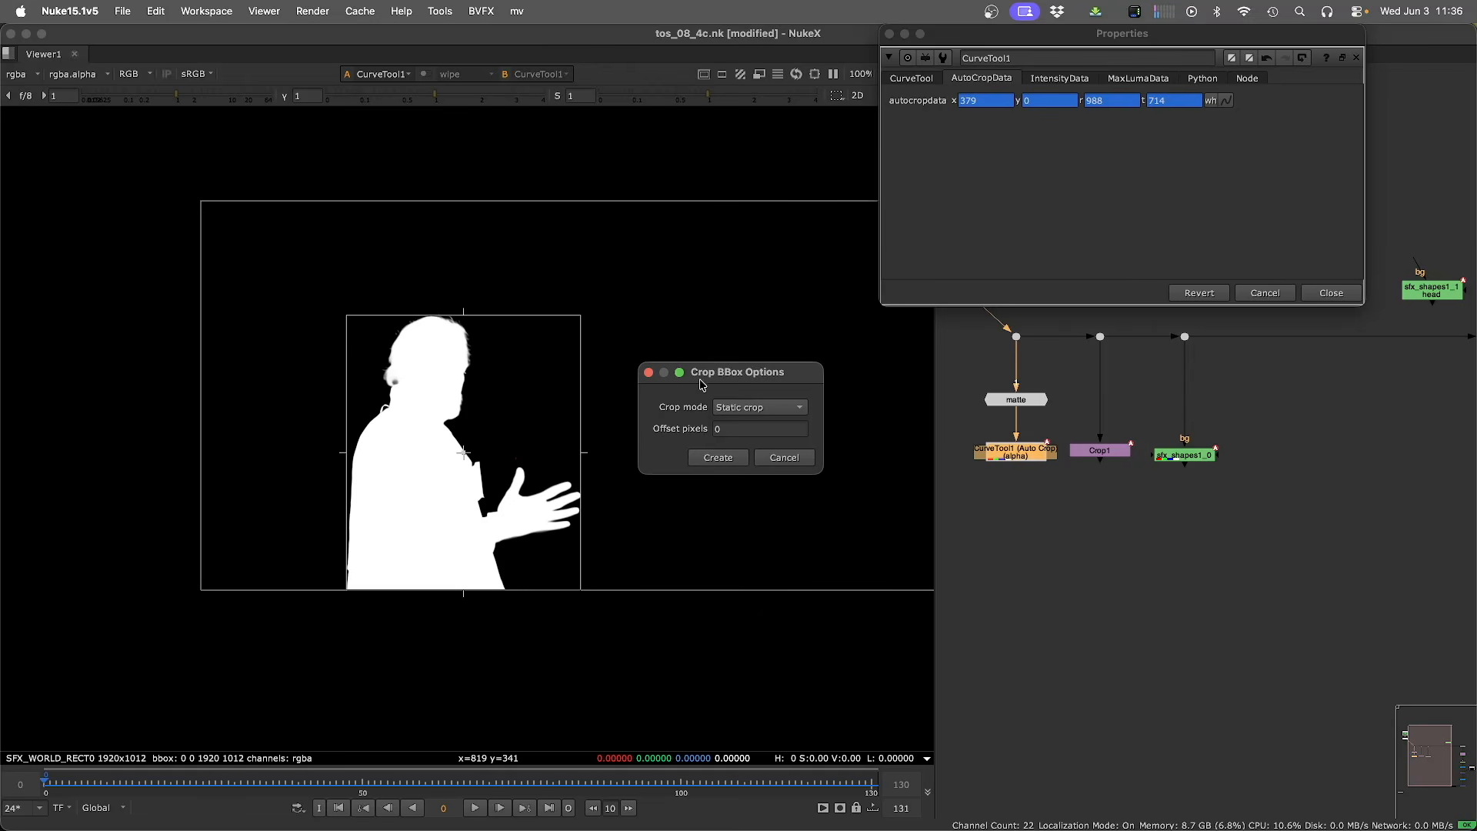
pyautogui.moveTo(702, 384); pyautogui.dragTo(750, 368)
pyautogui.click(779, 414)
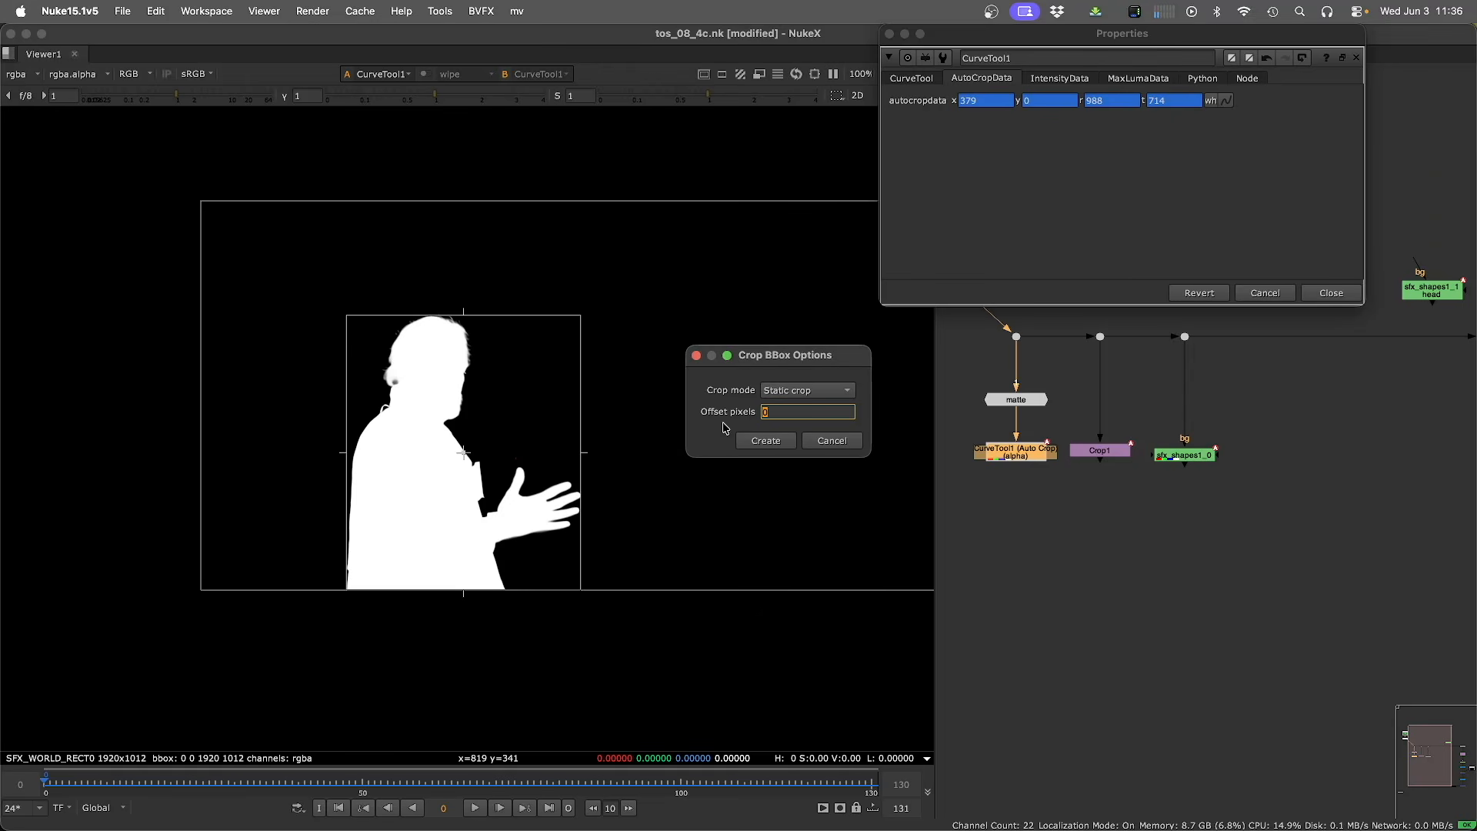
pyautogui.write('10')
pyautogui.click(765, 440)
pyautogui.click(1095, 584)
pyautogui.scroll(-5, 1057, 579)
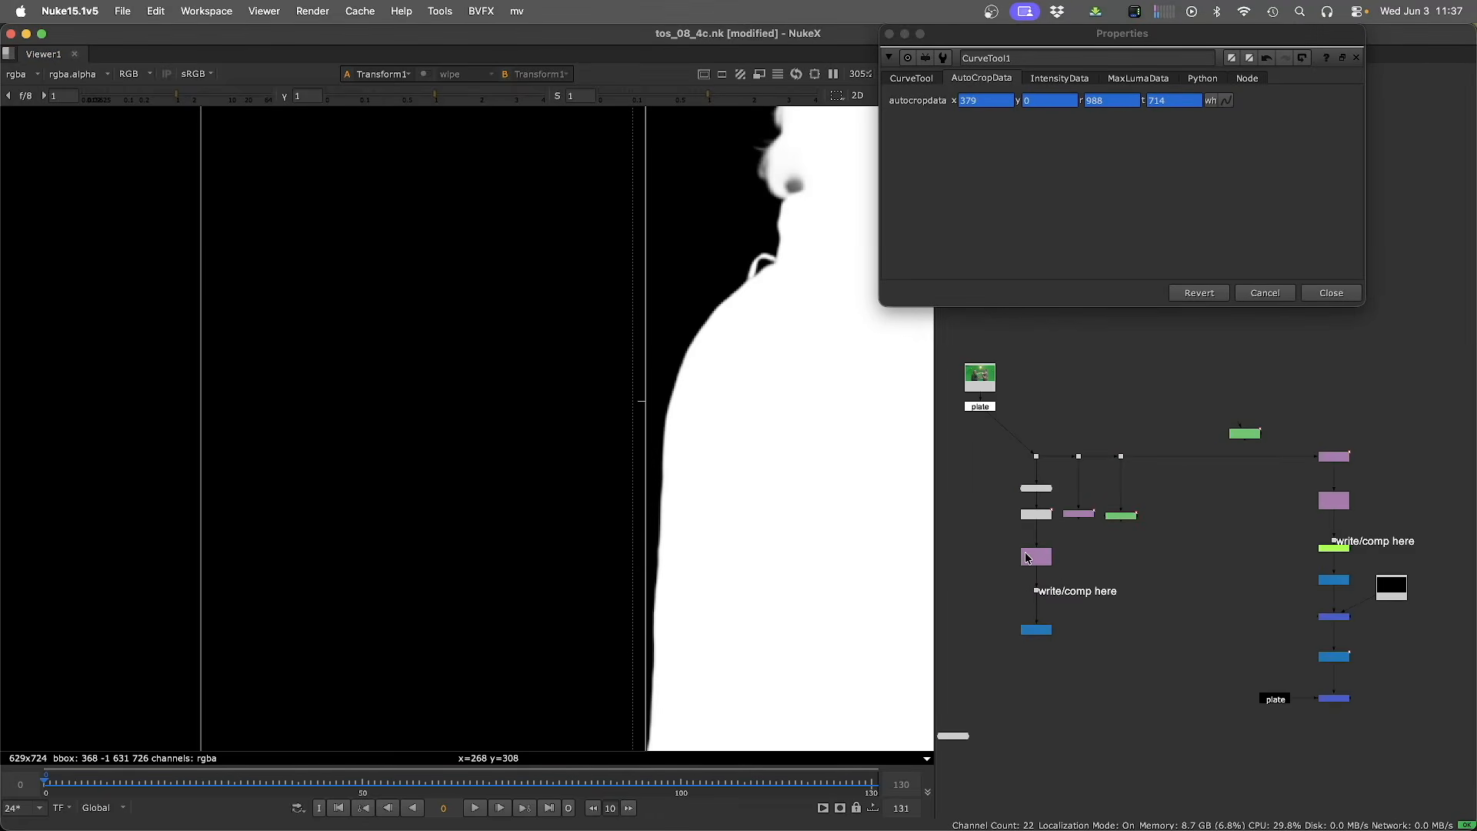
# Open the CurveTool1_BBox_Static crop node's properties and turn off reformat.
pyautogui.doubleClick(1027, 555)
pyautogui.click(829, 397)
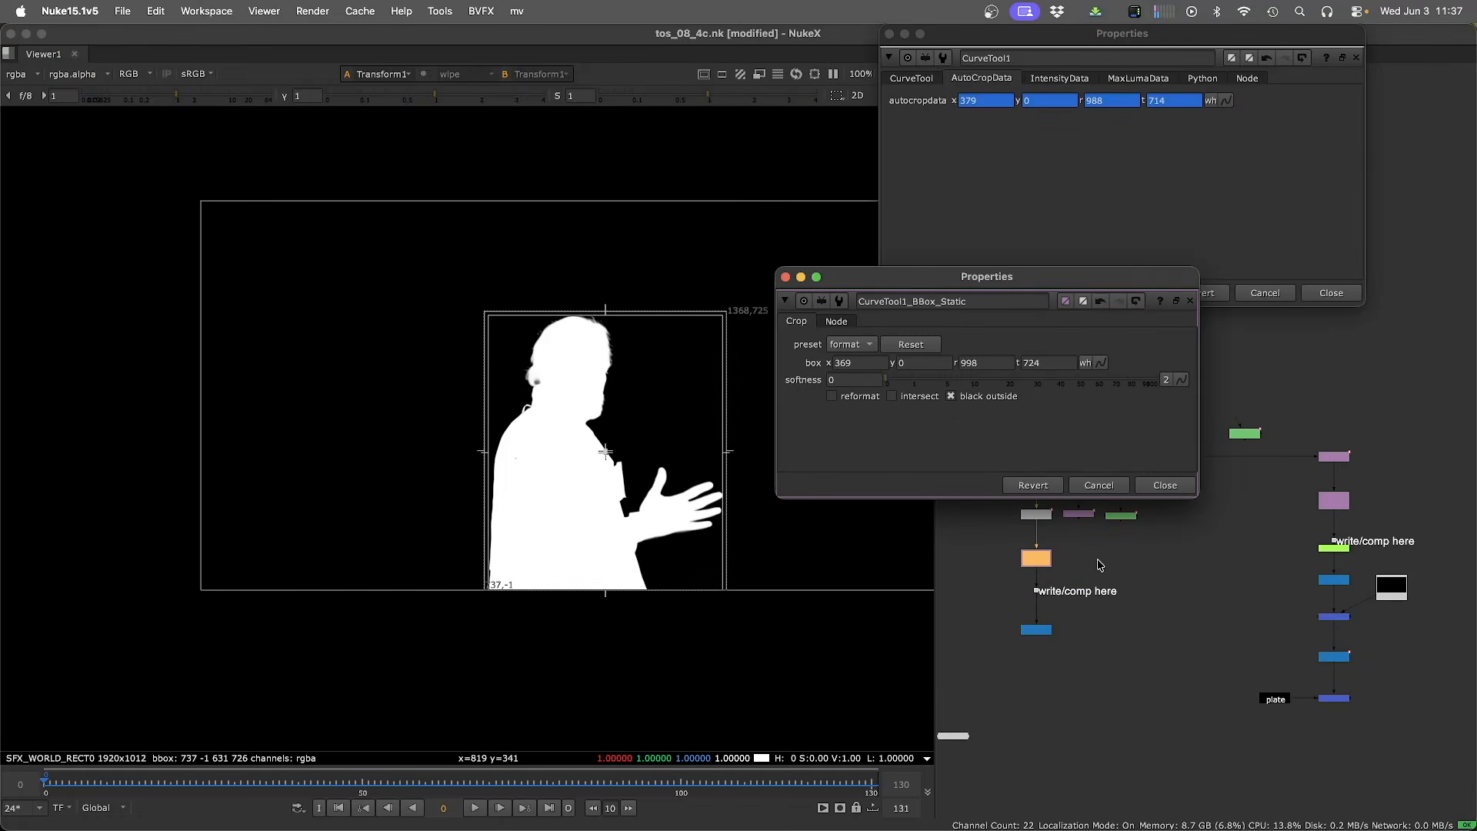
# View the static crop node's output in the viewer and reopen its properties.
pyautogui.click(1129, 597)
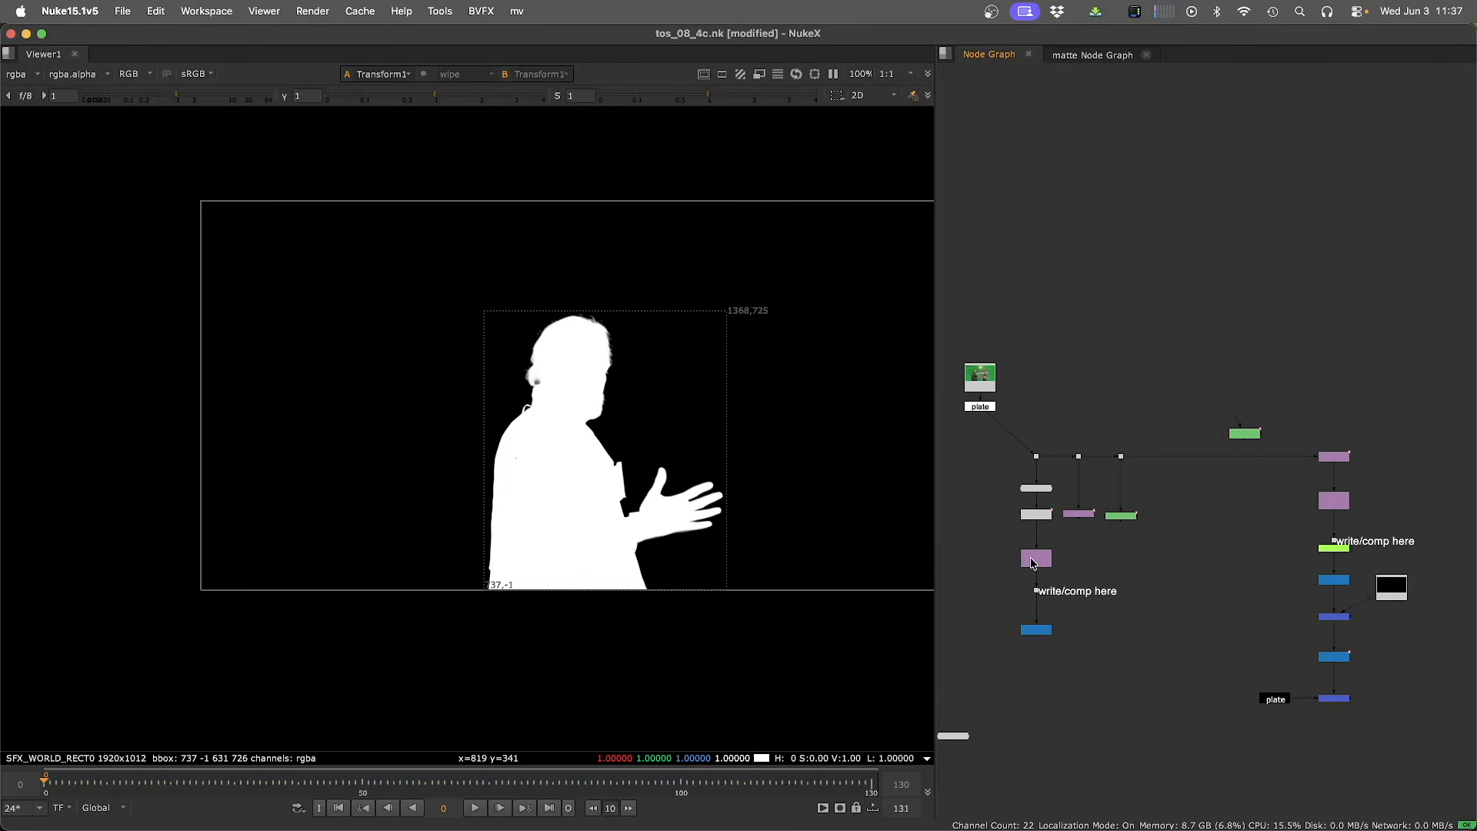
pyautogui.click(1036, 558)
pyautogui.press('1')
pyautogui.doubleClick(1037, 558)
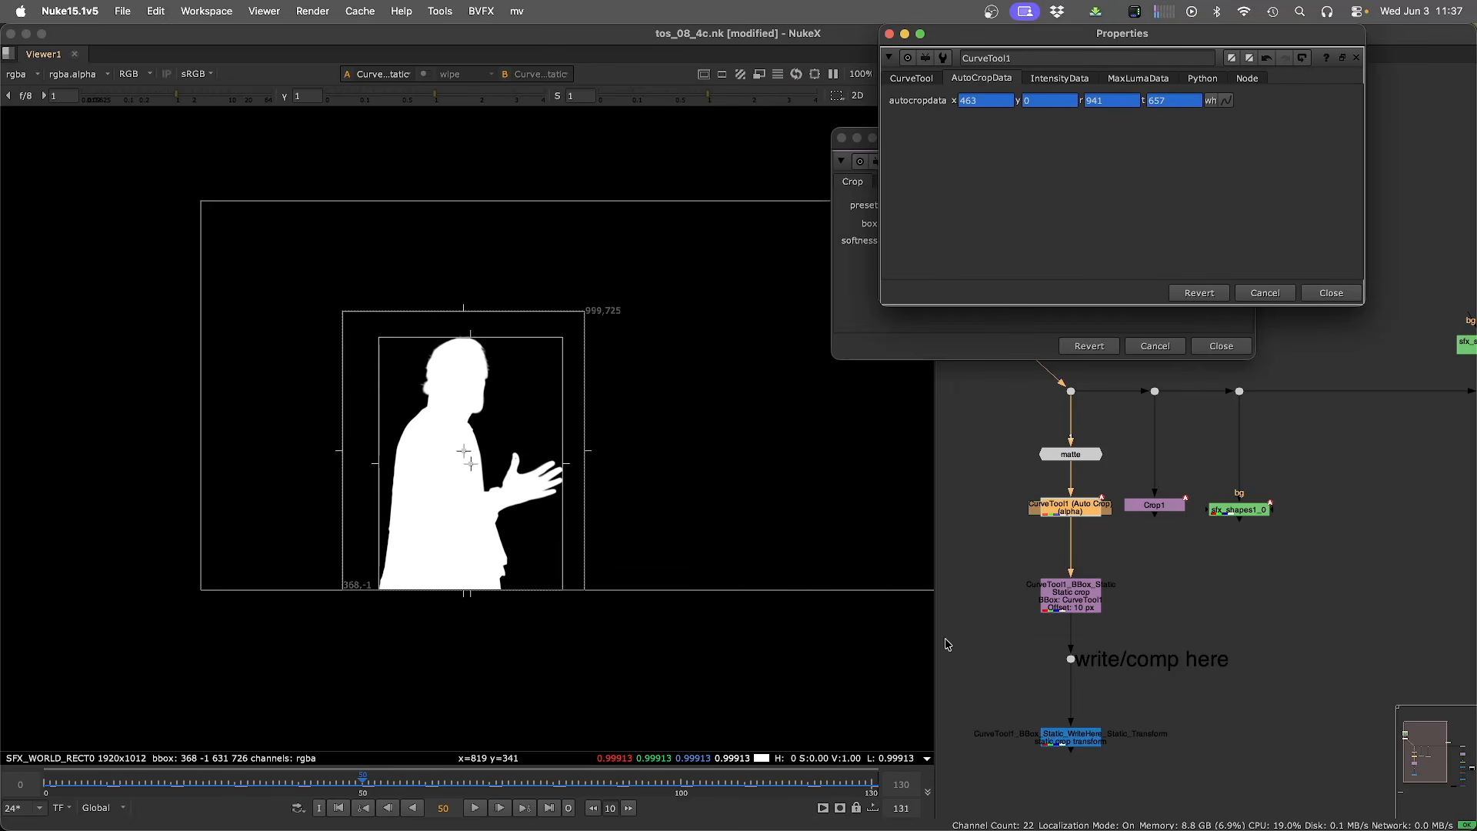
pyautogui.click(740, 410)
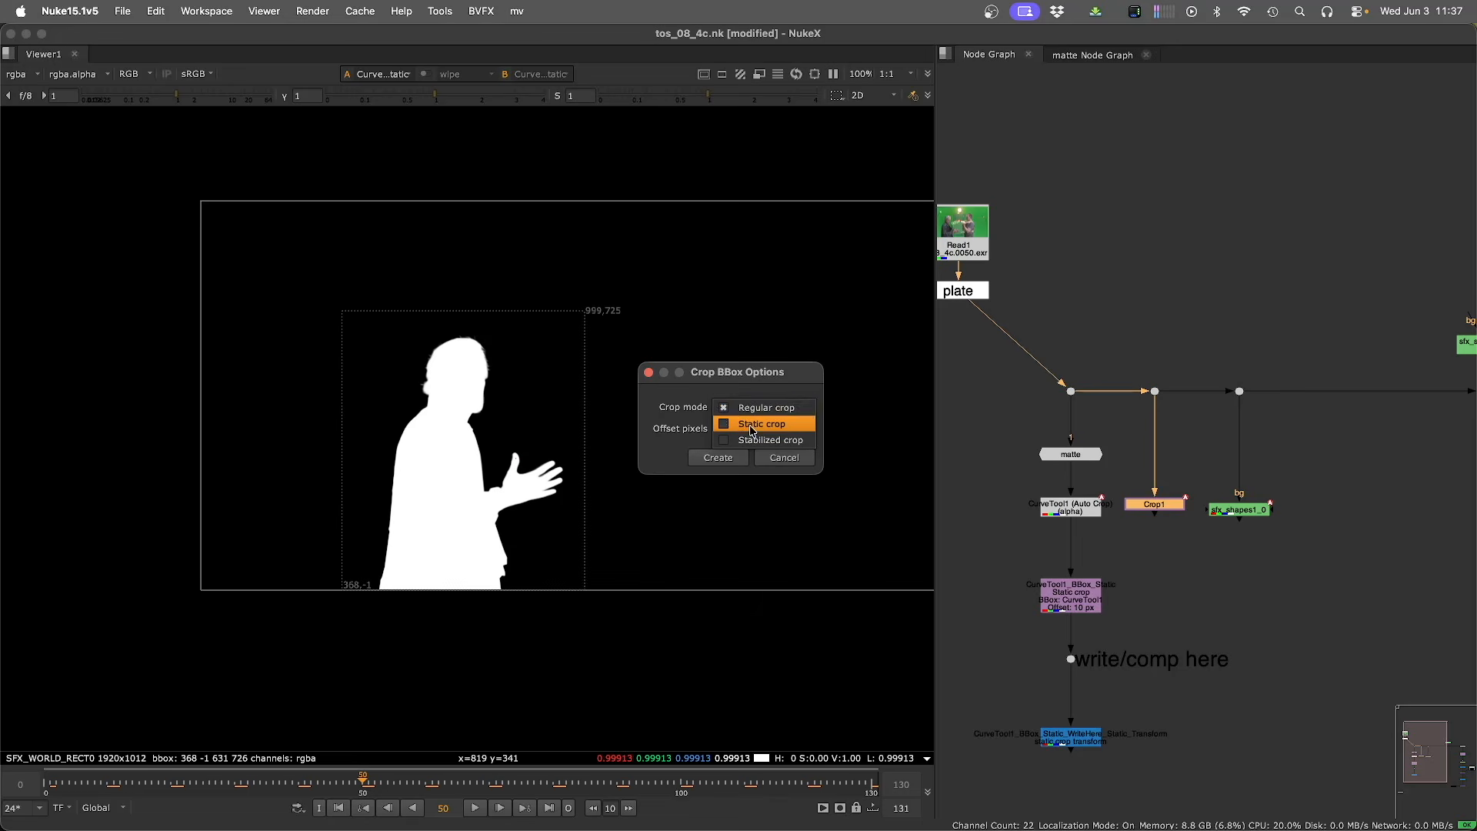
pyautogui.click(754, 424)
pyautogui.click(788, 460)
# Create a Roto BBox crop from the sfx_shapes1_0 roto node using Regular crop mode with 0 offset pixels.
pyautogui.doubleClick(1253, 508)
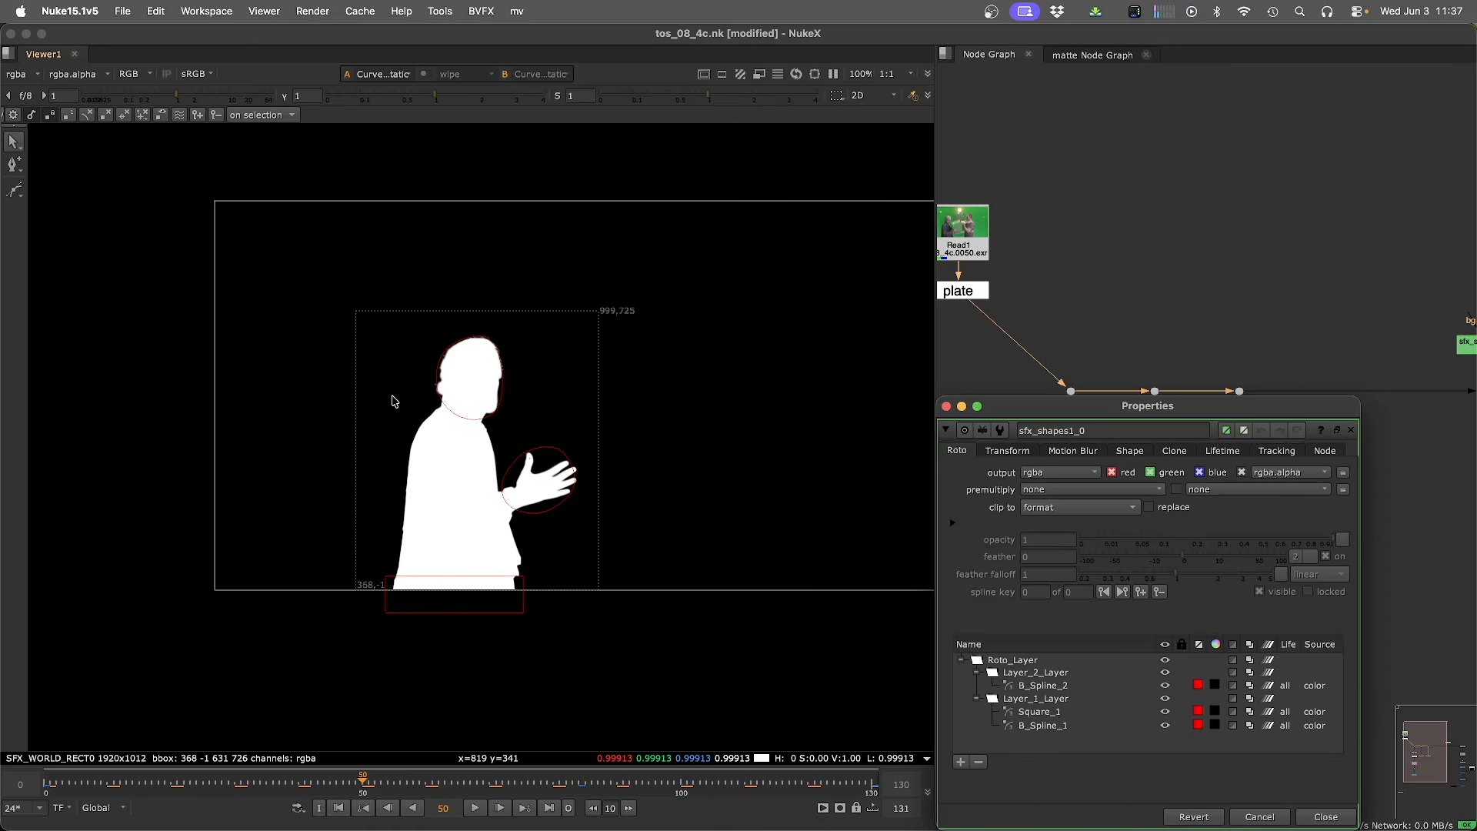
pyautogui.moveTo(1116, 405); pyautogui.dragTo(771, 427)
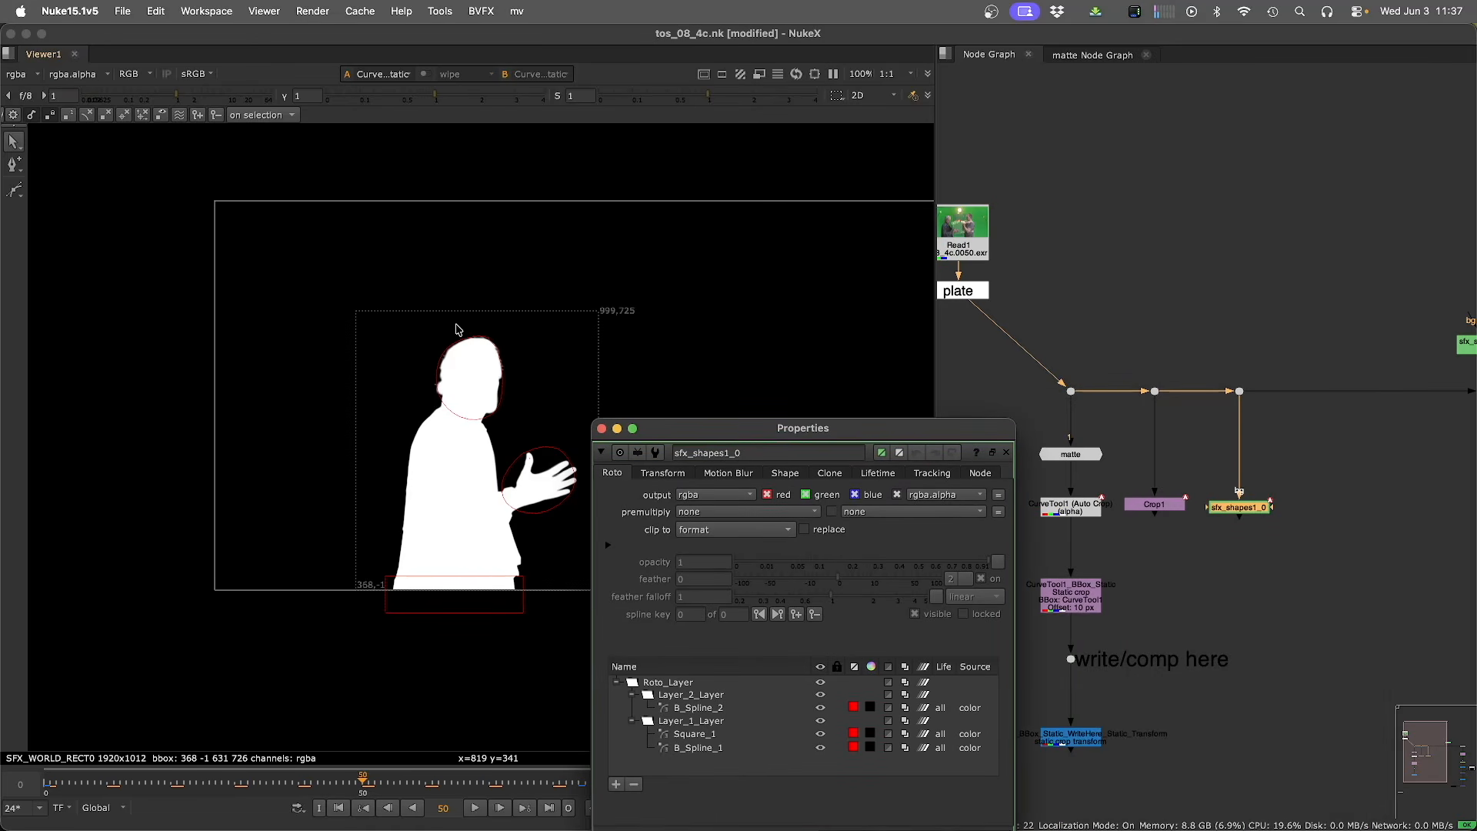
pyautogui.click(1237, 513)
pyautogui.press('Tab')
pyautogui.press('Return')
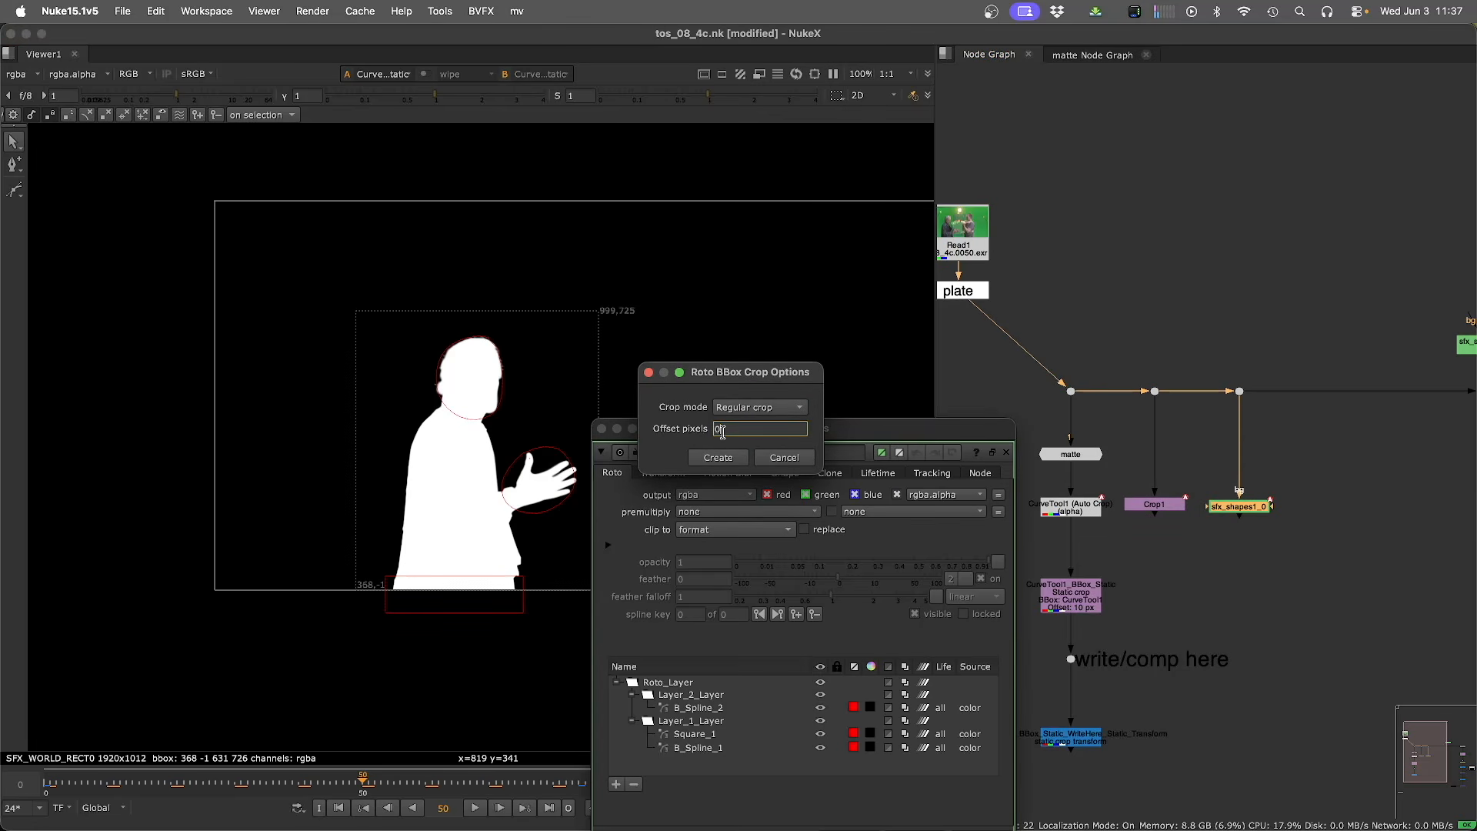
pyautogui.click(723, 458)
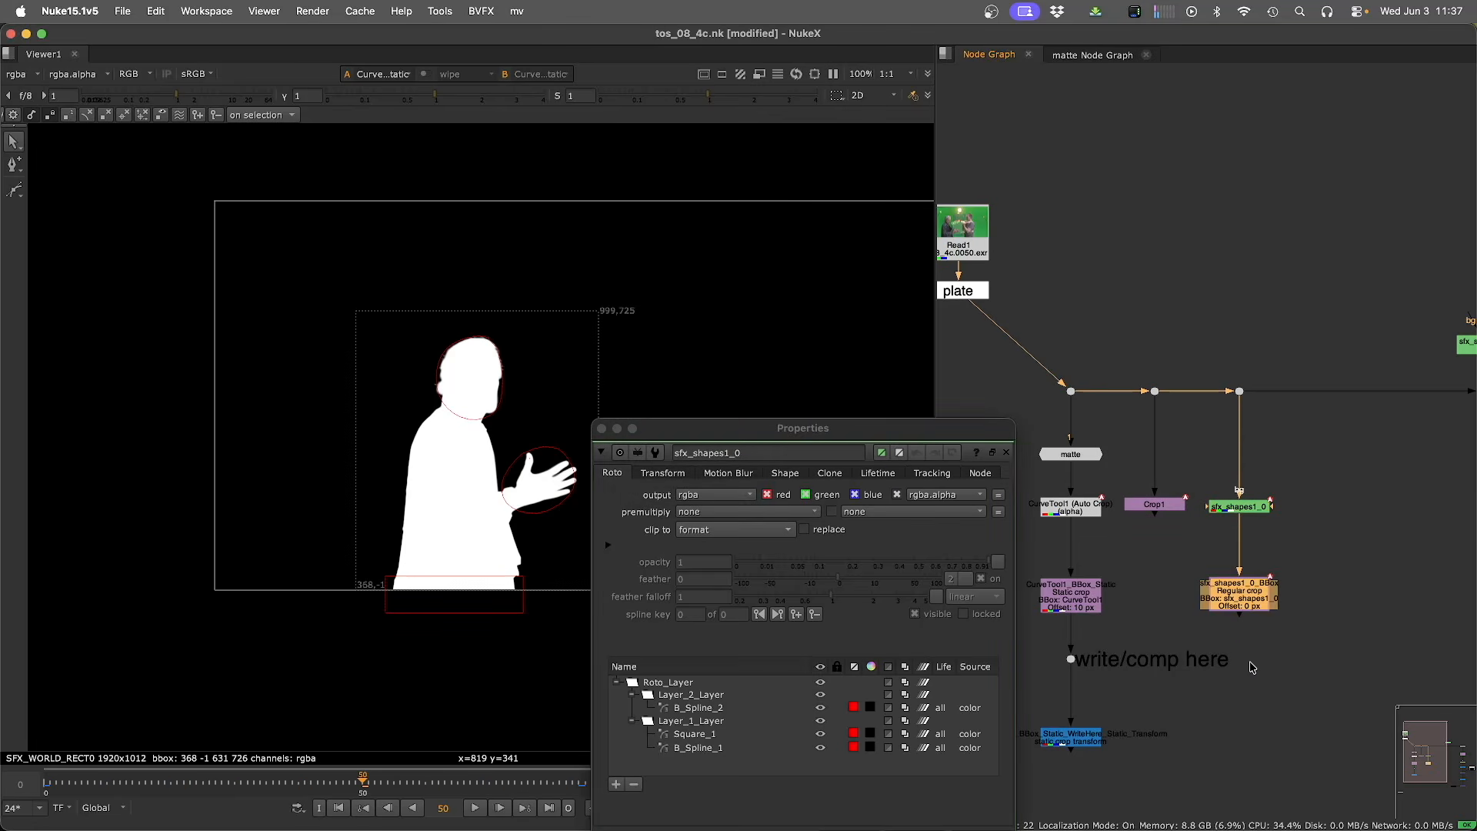
# Turn off reformat on the sfx_shapes1_0_BBox crop and scrub through frames to review it.
pyautogui.doubleClick(1235, 588)
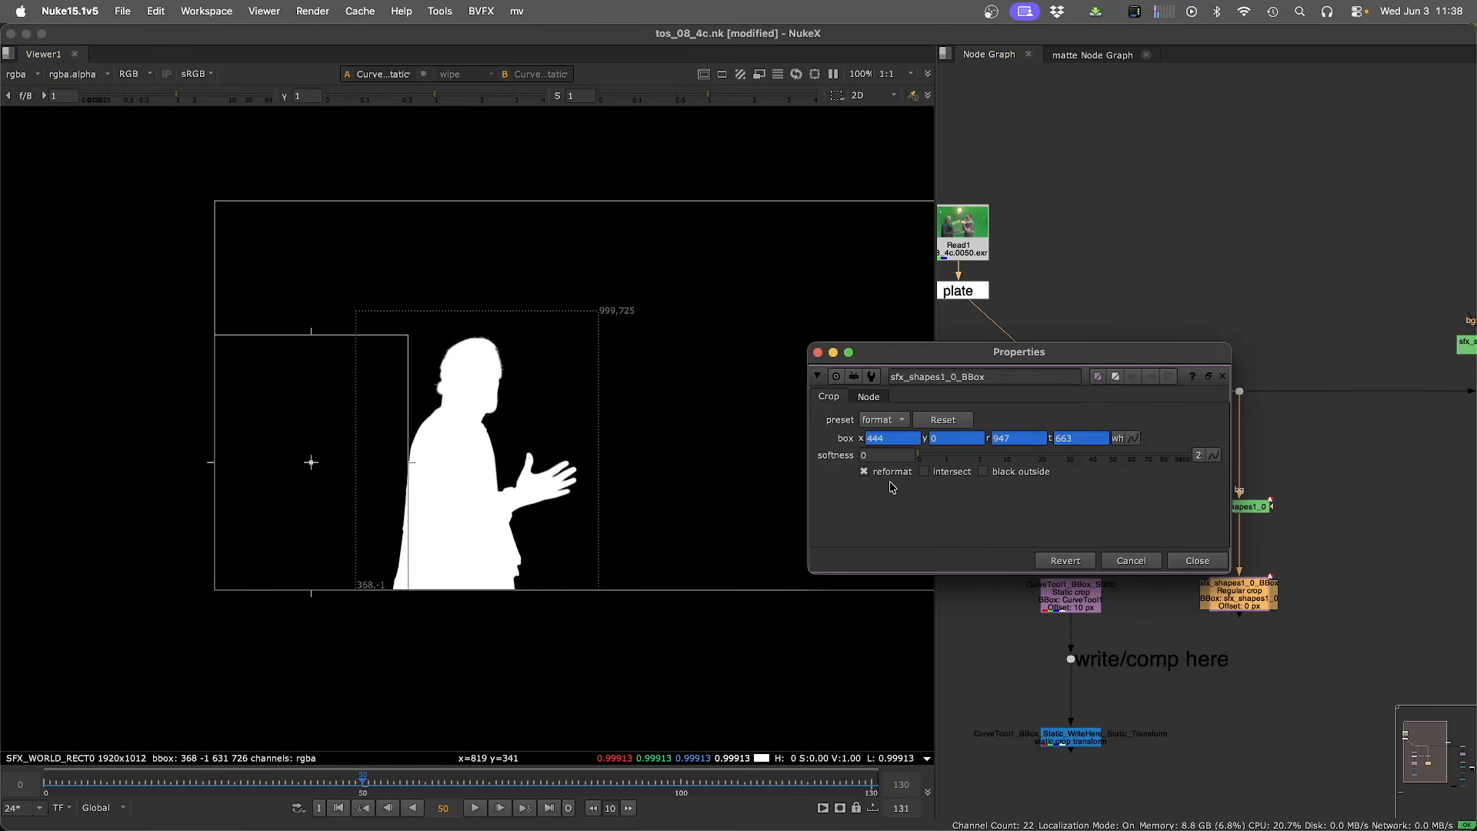
pyautogui.click(864, 471)
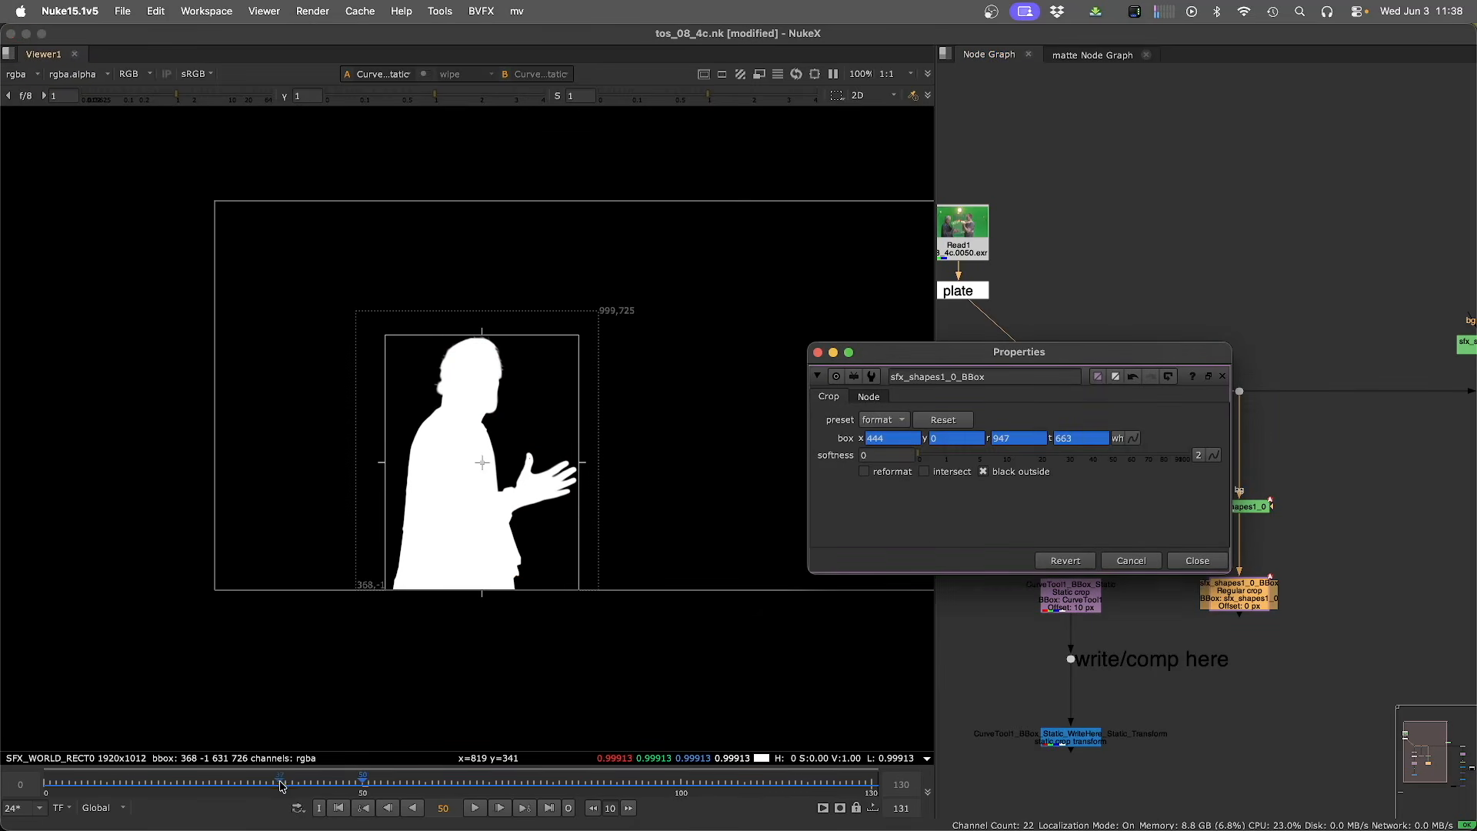
pyautogui.moveTo(279, 781); pyautogui.dragTo(503, 786)
pyautogui.moveTo(501, 783); pyautogui.dragTo(600, 783)
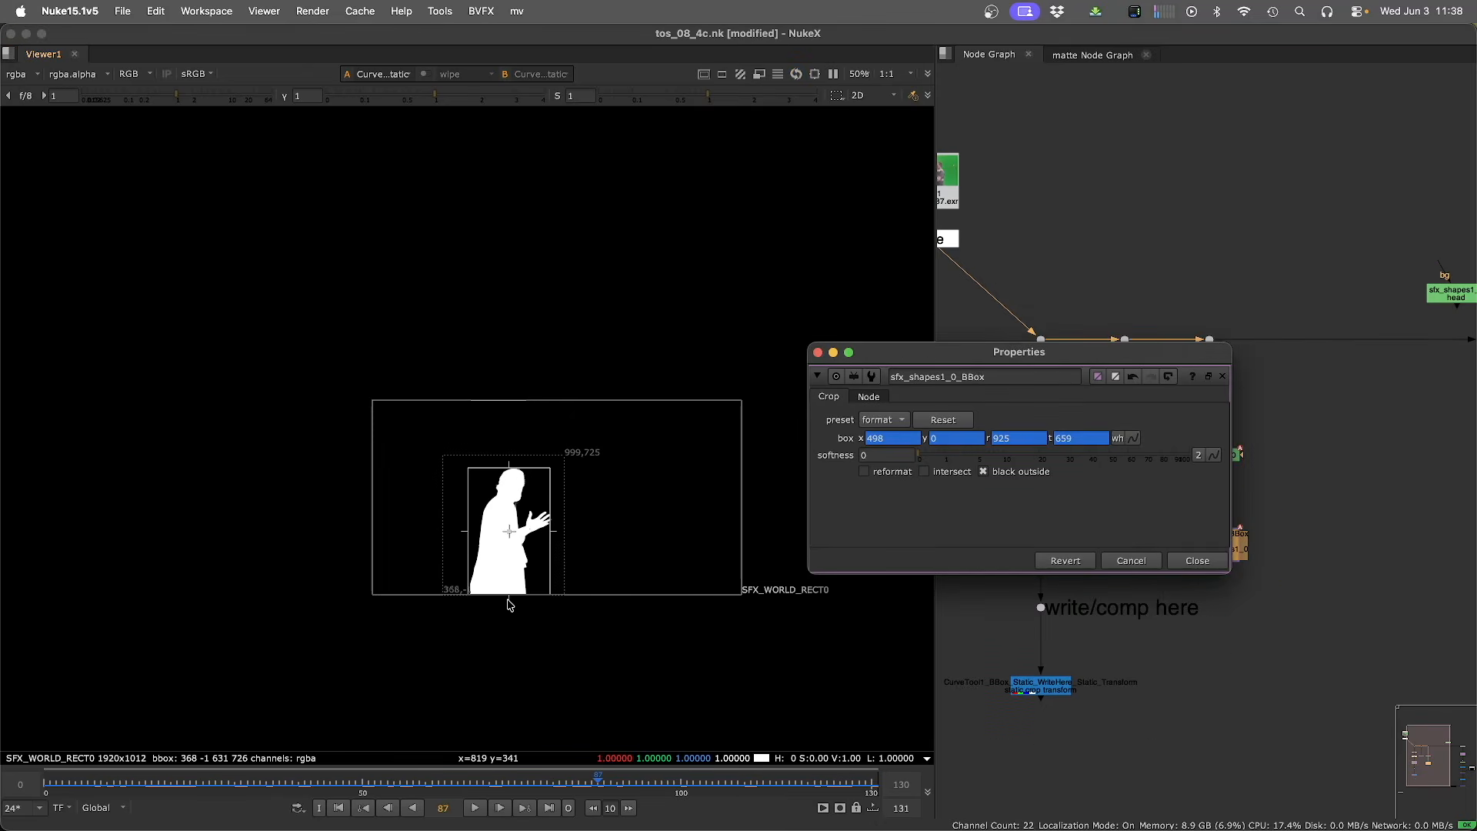
pyautogui.scroll(2, 518, 600)
pyautogui.moveTo(479, 613); pyautogui.dragTo(309, 615, button='middle')
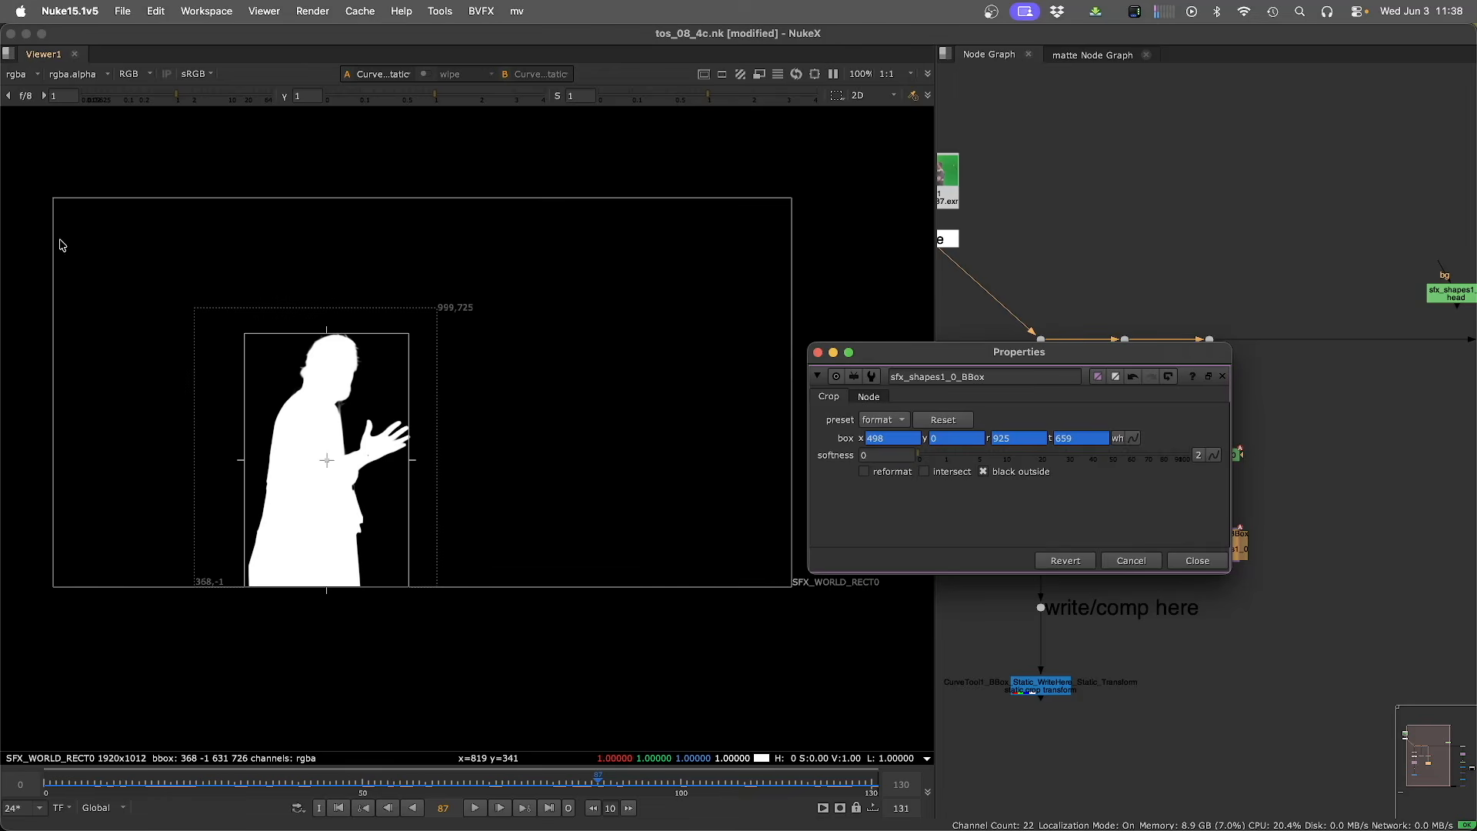
pyautogui.moveTo(545, 794); pyautogui.dragTo(376, 795)
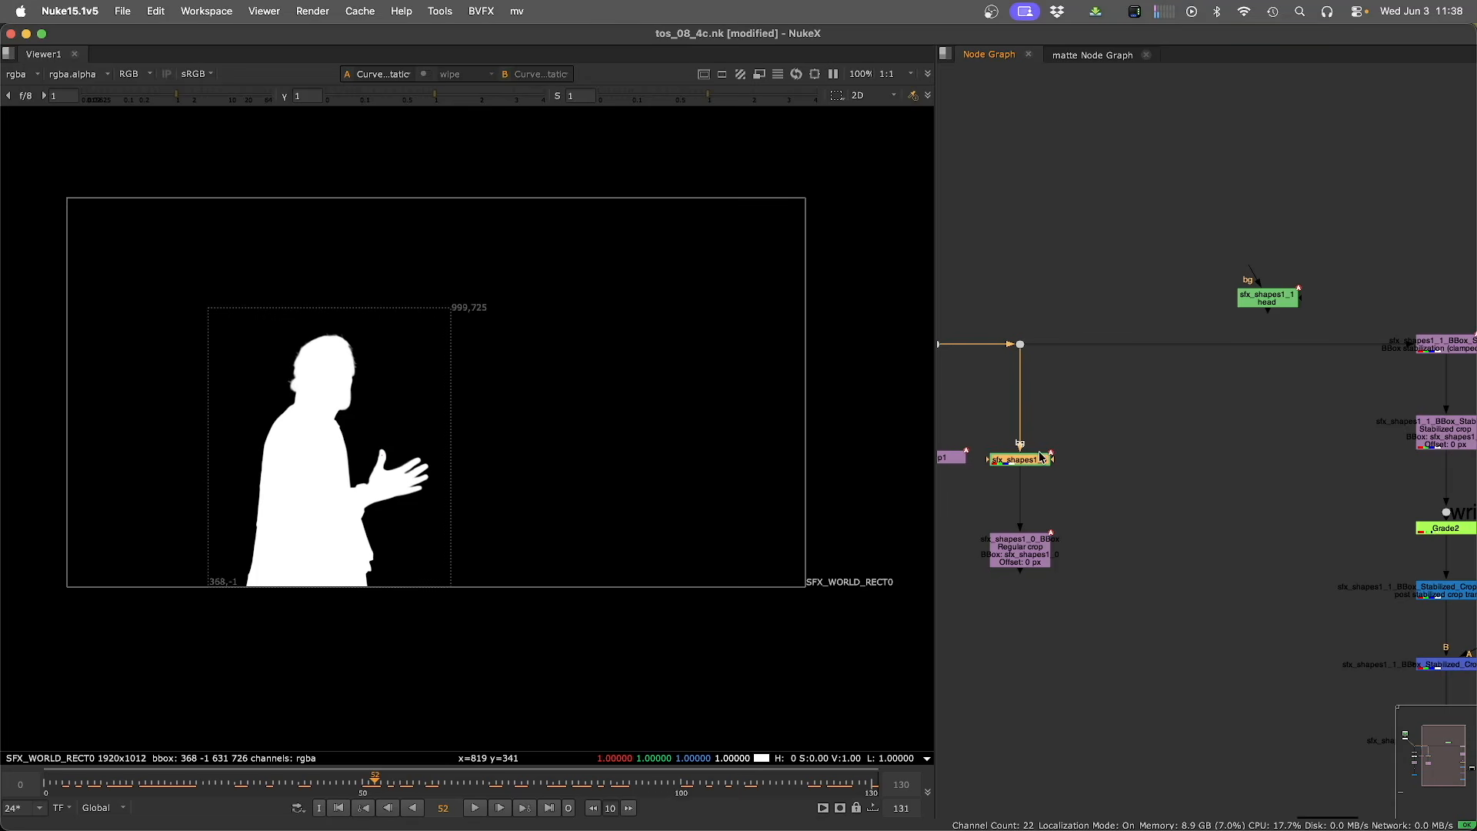
# Create another Roto BBox crop from the roto node in Stabilized crop mode with an offset of 100 pixels.
pyautogui.press('Tab')
pyautogui.press('Return')
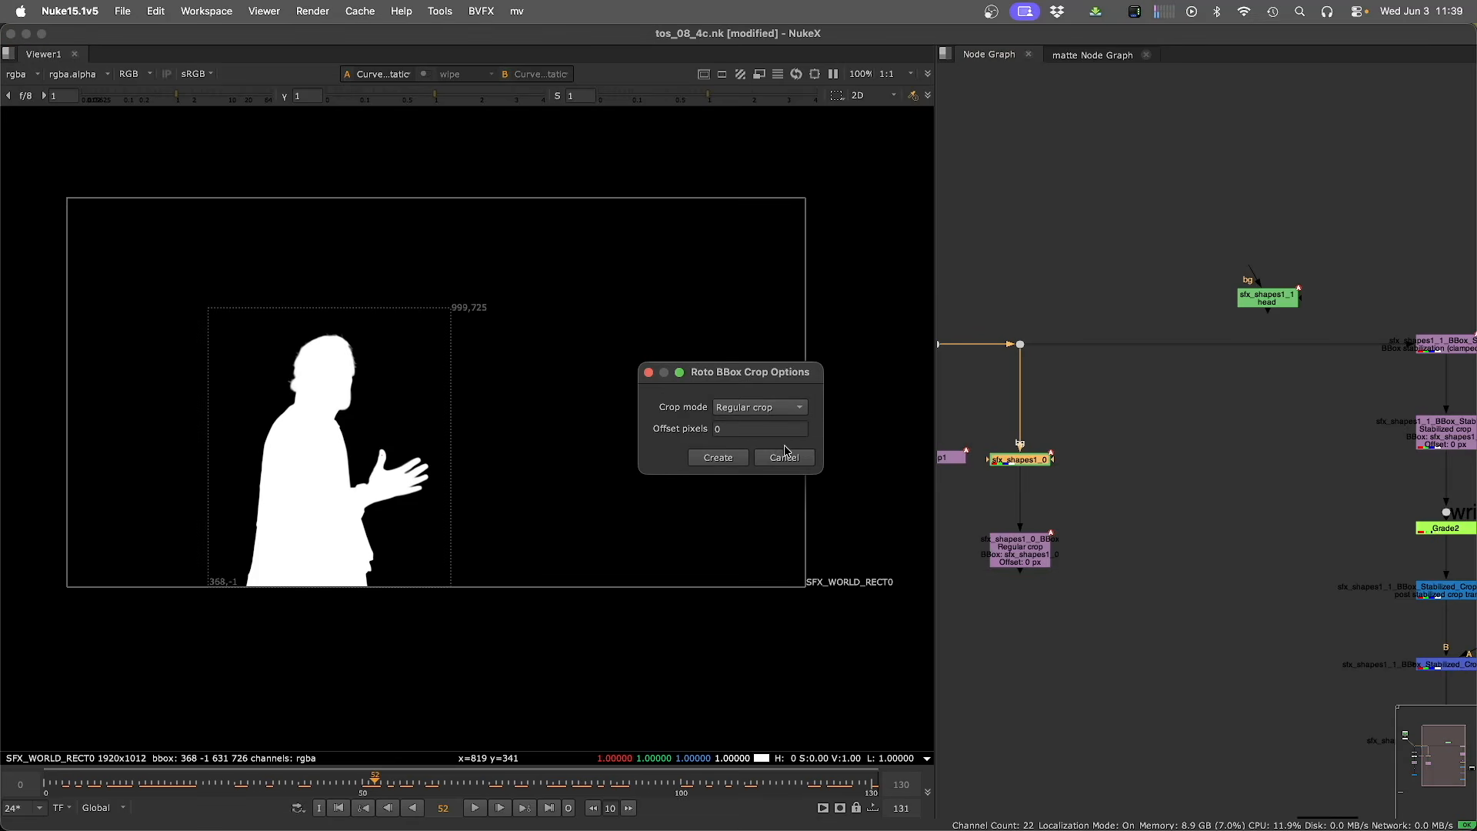
pyautogui.click(737, 412)
pyautogui.click(743, 442)
pyautogui.doubleClick(730, 428)
pyautogui.write('100')
pyautogui.click(721, 458)
# Delete the earlier regular-crop node and tidy the stabilized crop chain.
pyautogui.moveTo(1012, 623); pyautogui.dragTo(1020, 429, button='middle')
pyautogui.moveTo(1008, 377); pyautogui.dragTo(1212, 433)
pyautogui.press('Delete')
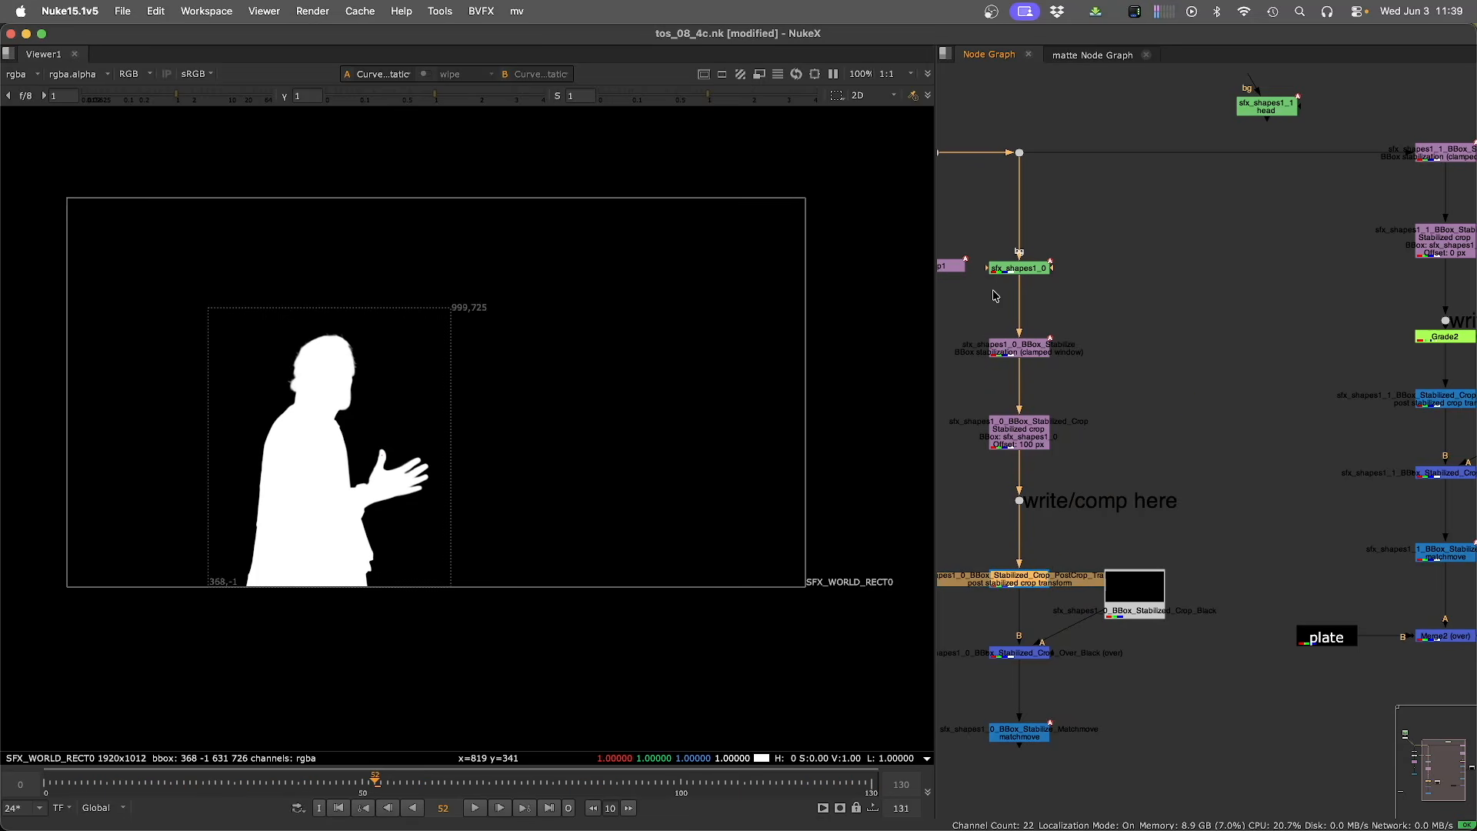
# View the stabilized crop output and disable the sfx_shapes1_0 roto node.
pyautogui.click(1013, 352)
pyautogui.click(1016, 440)
pyautogui.press('2')
pyautogui.press('-')
pyautogui.press('-')
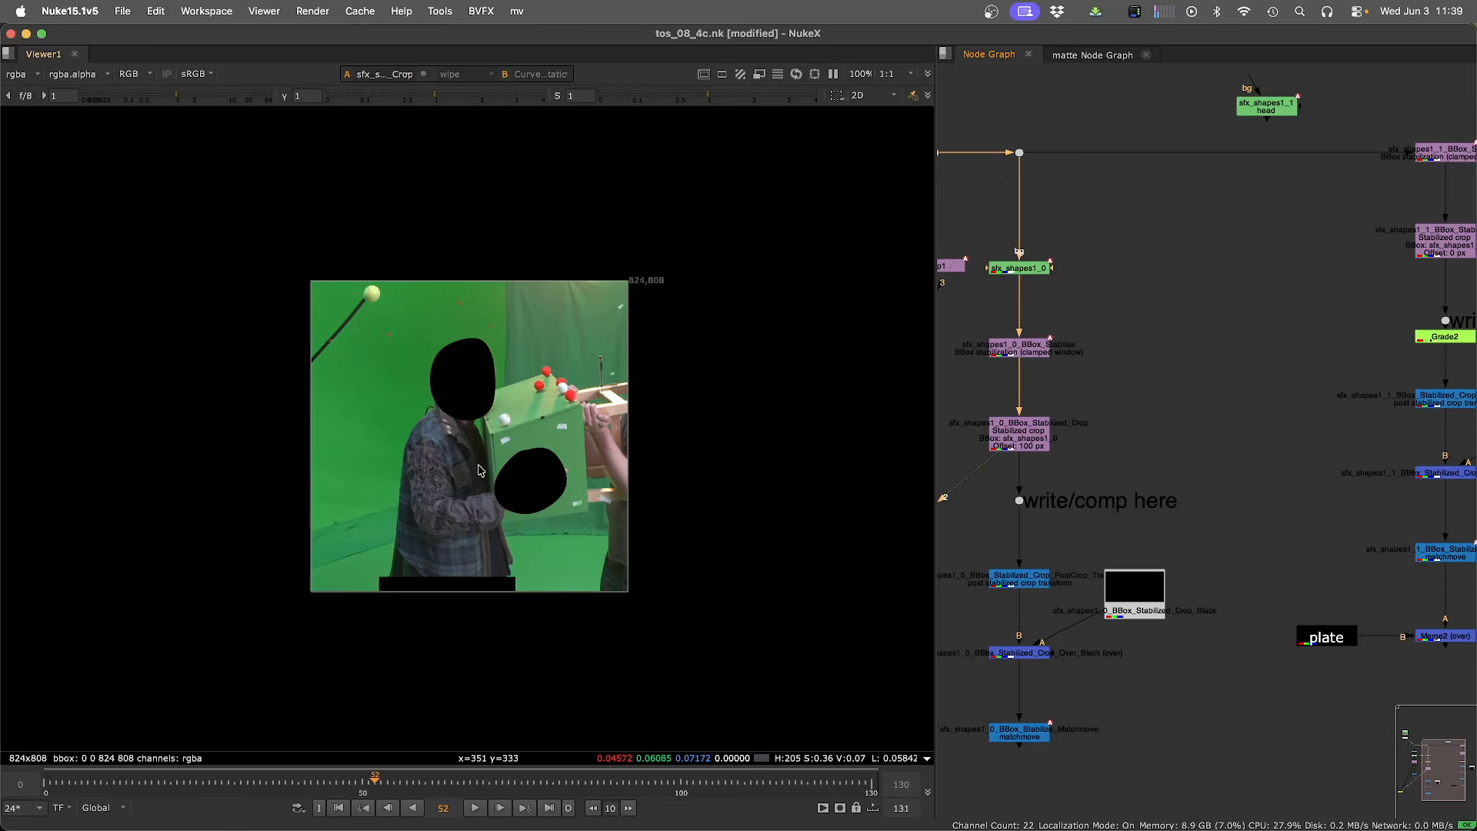
pyautogui.moveTo(1012, 271); pyautogui.dragTo(1013, 277)
pyautogui.press('d')
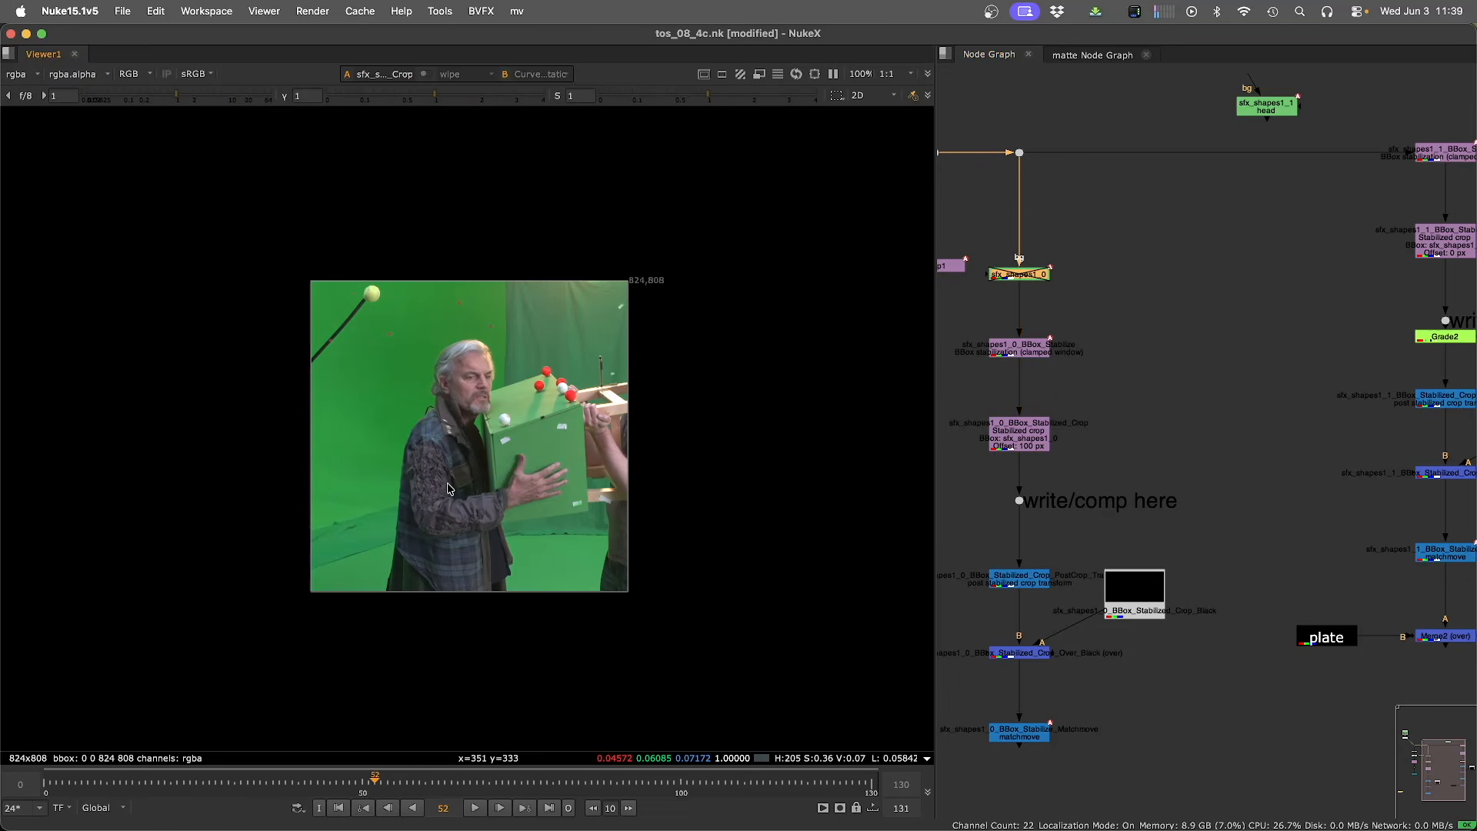
# Step and play through frames of the stabilized crop output to review the framing.
pyautogui.hotkey('shift', 'Left')
pyautogui.hotkey('shift', 'Left')
pyautogui.hotkey('shift', 'Left')
pyautogui.hotkey('shift', 'Left')
pyautogui.doubleClick(1023, 275)
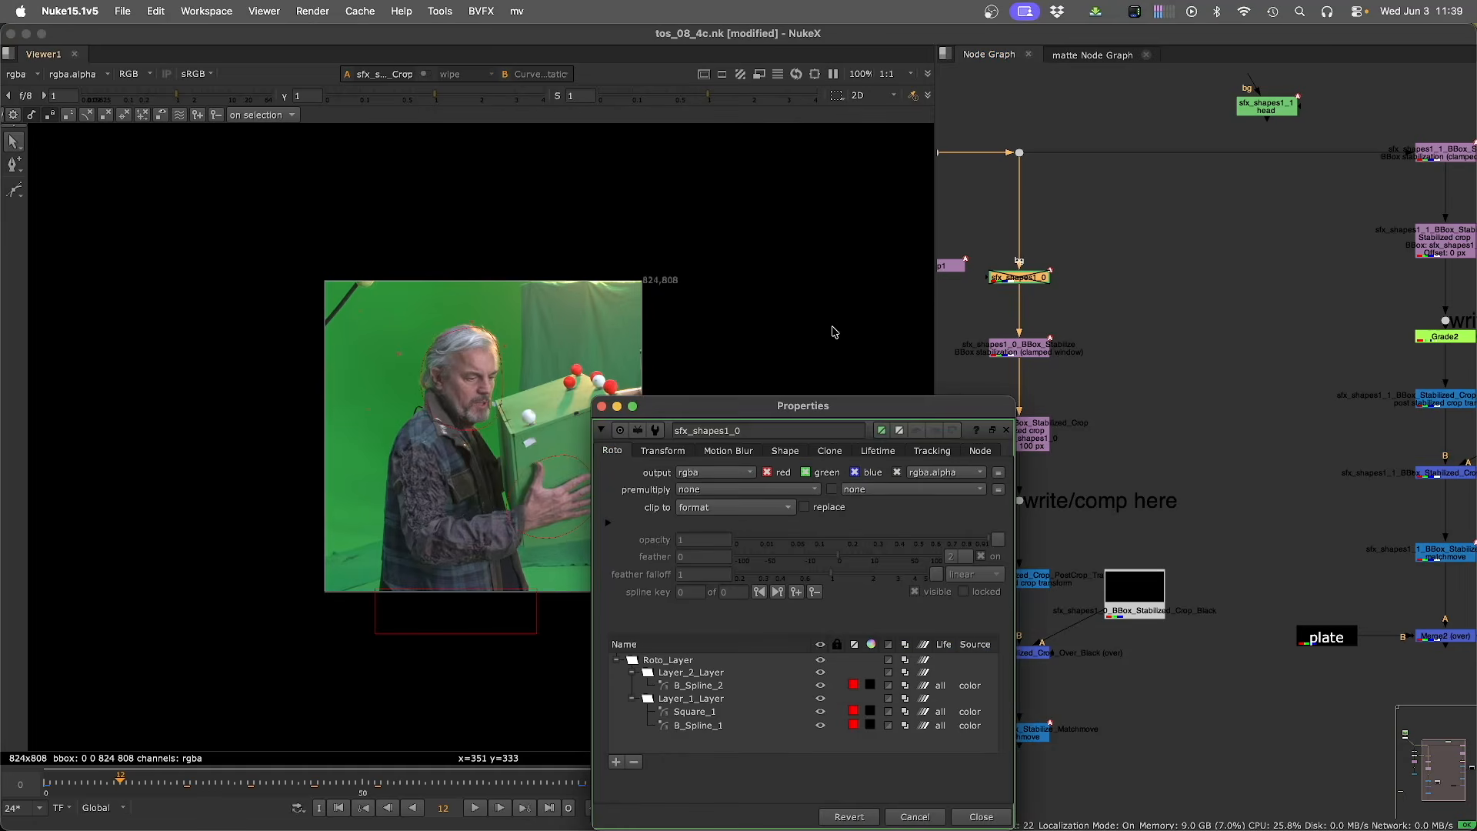
pyautogui.hotkey('shift', 'Right')
pyautogui.hotkey('shift', 'Right')
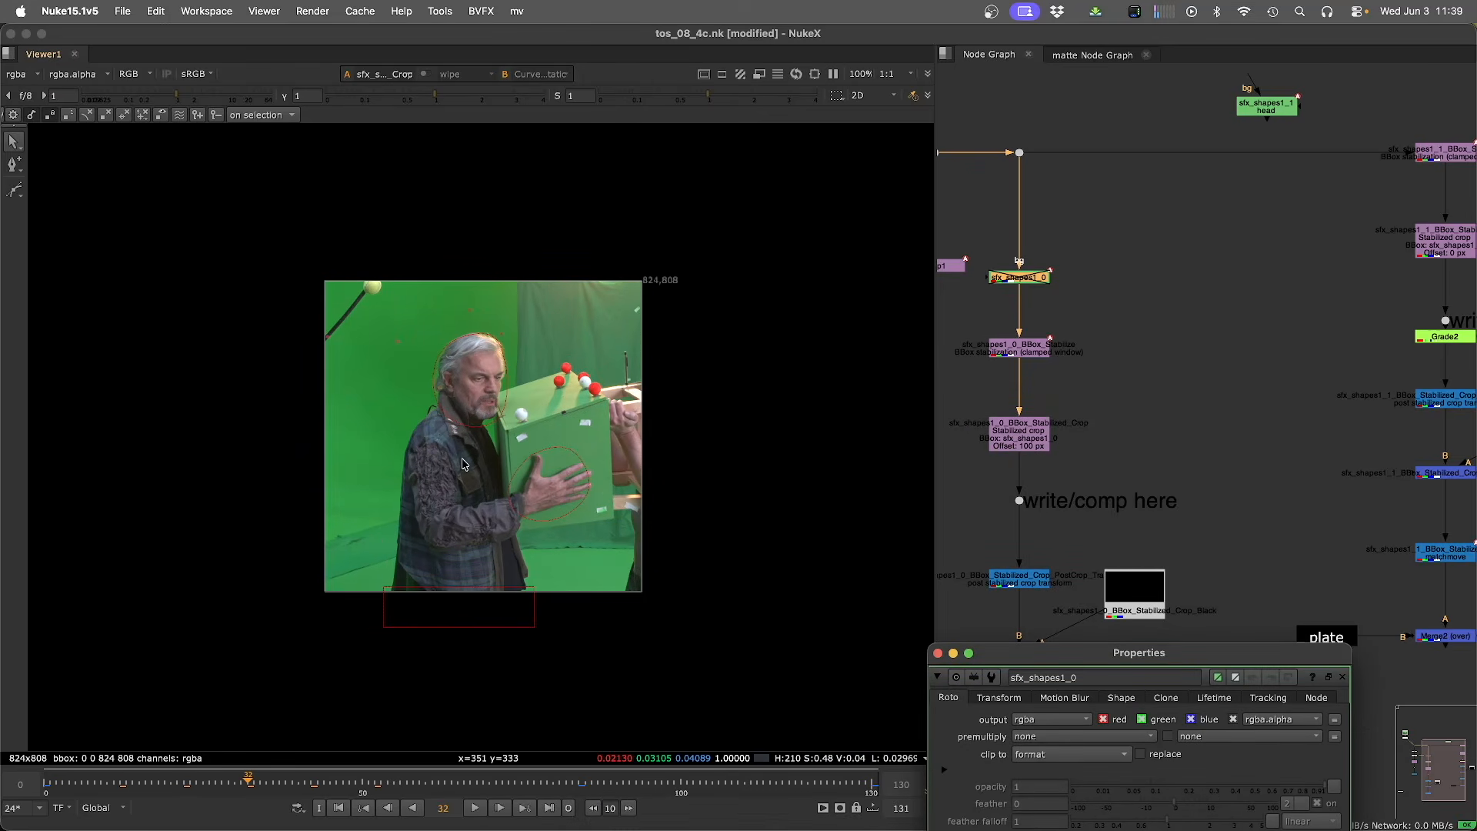
pyautogui.press('Home')
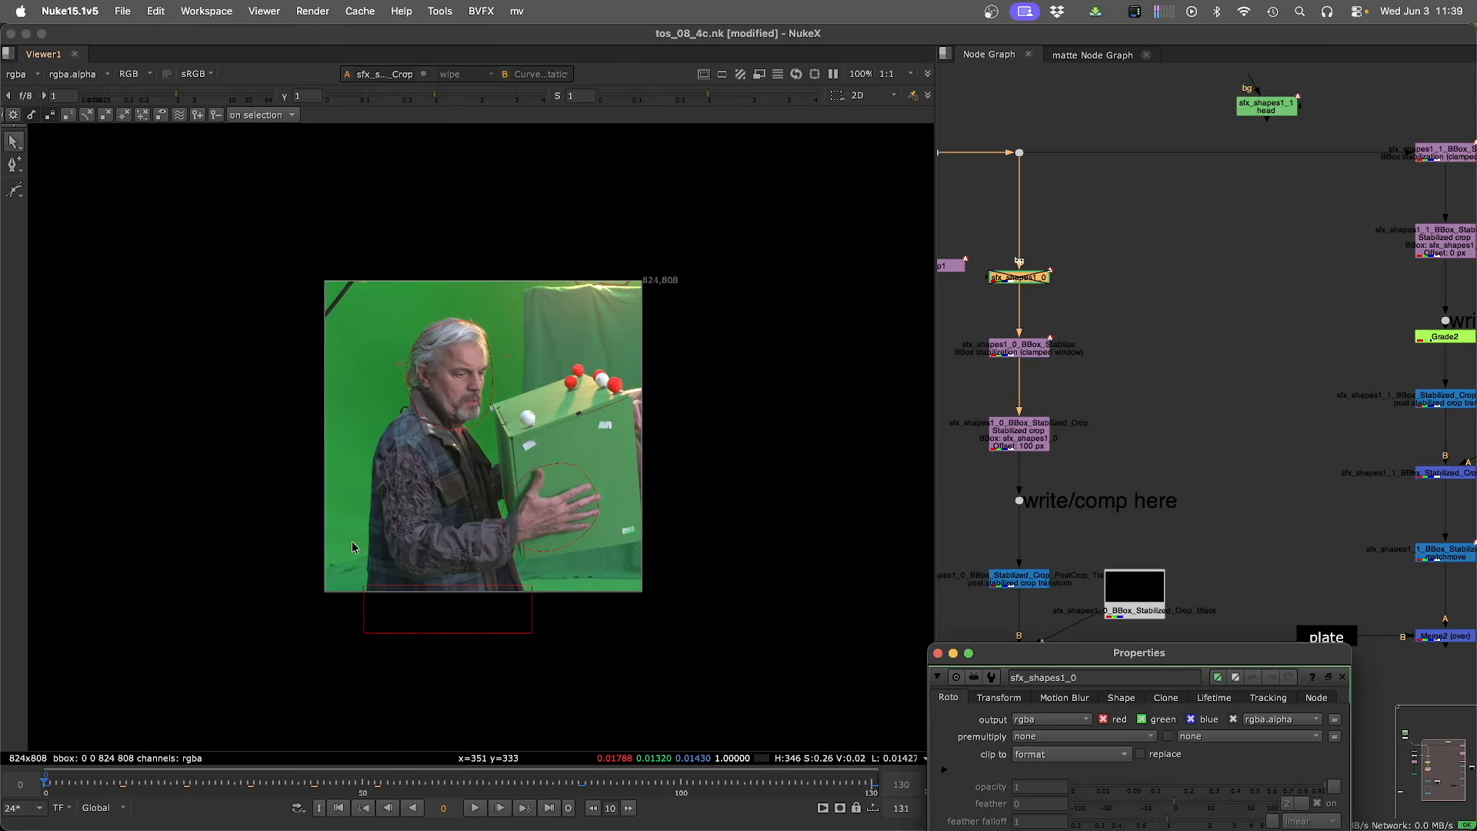
pyautogui.press('l')
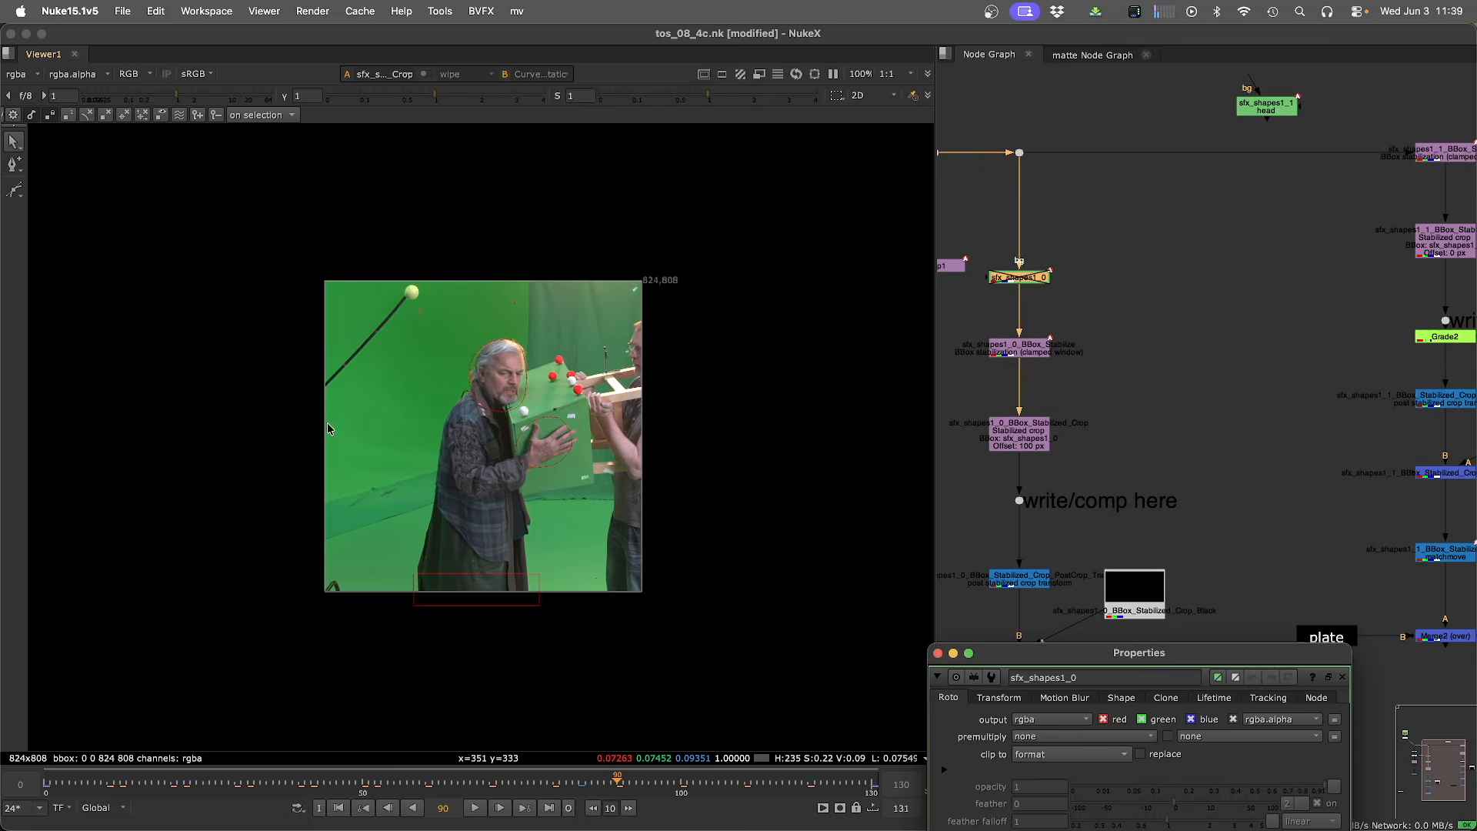
pyautogui.press('Home')
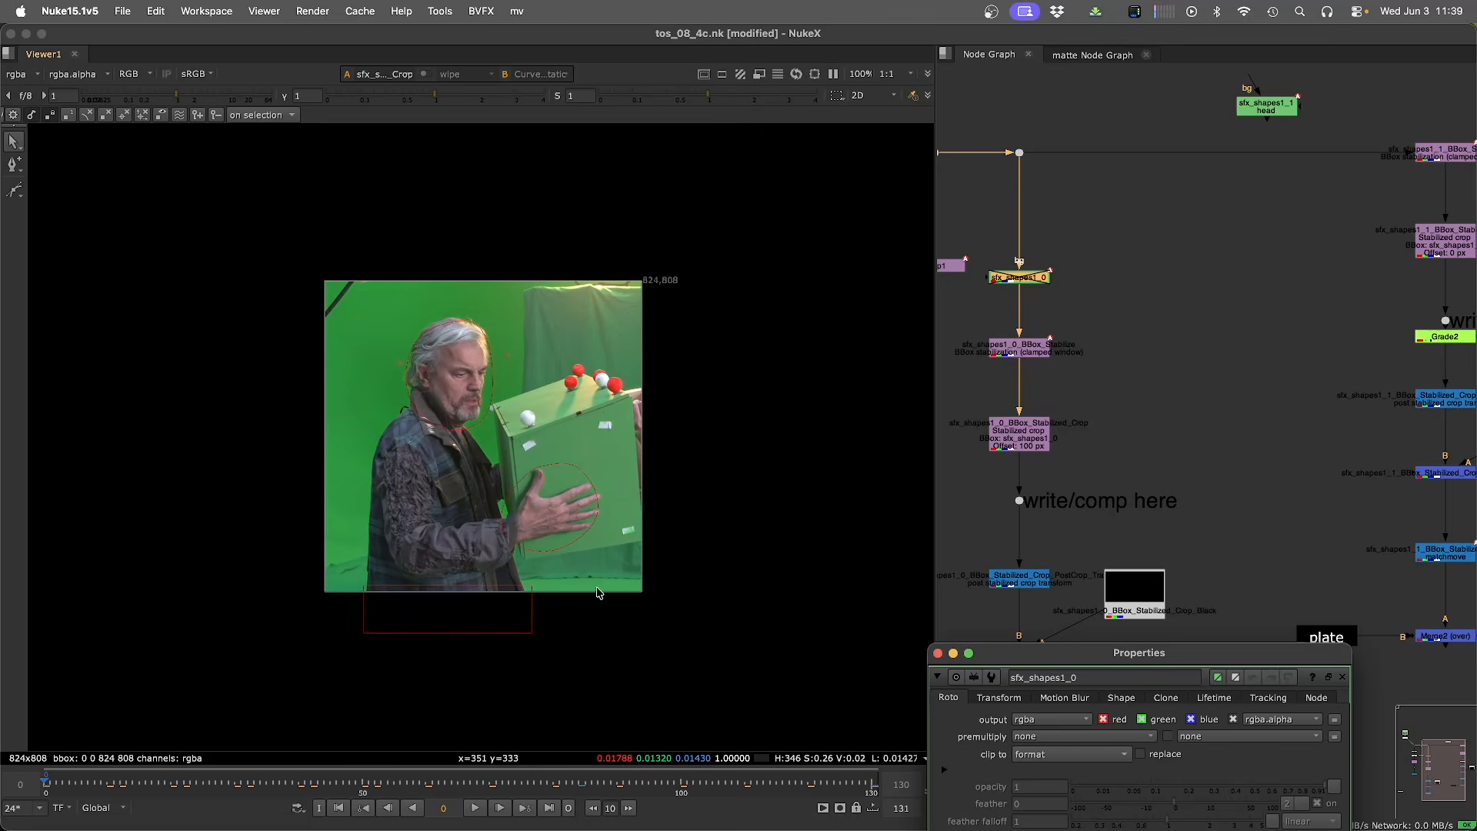
pyautogui.moveTo(626, 261); pyautogui.dragTo(712, 384)
pyautogui.click(1019, 152)
pyautogui.press('1')
pyautogui.click(1016, 445)
pyautogui.press('1')
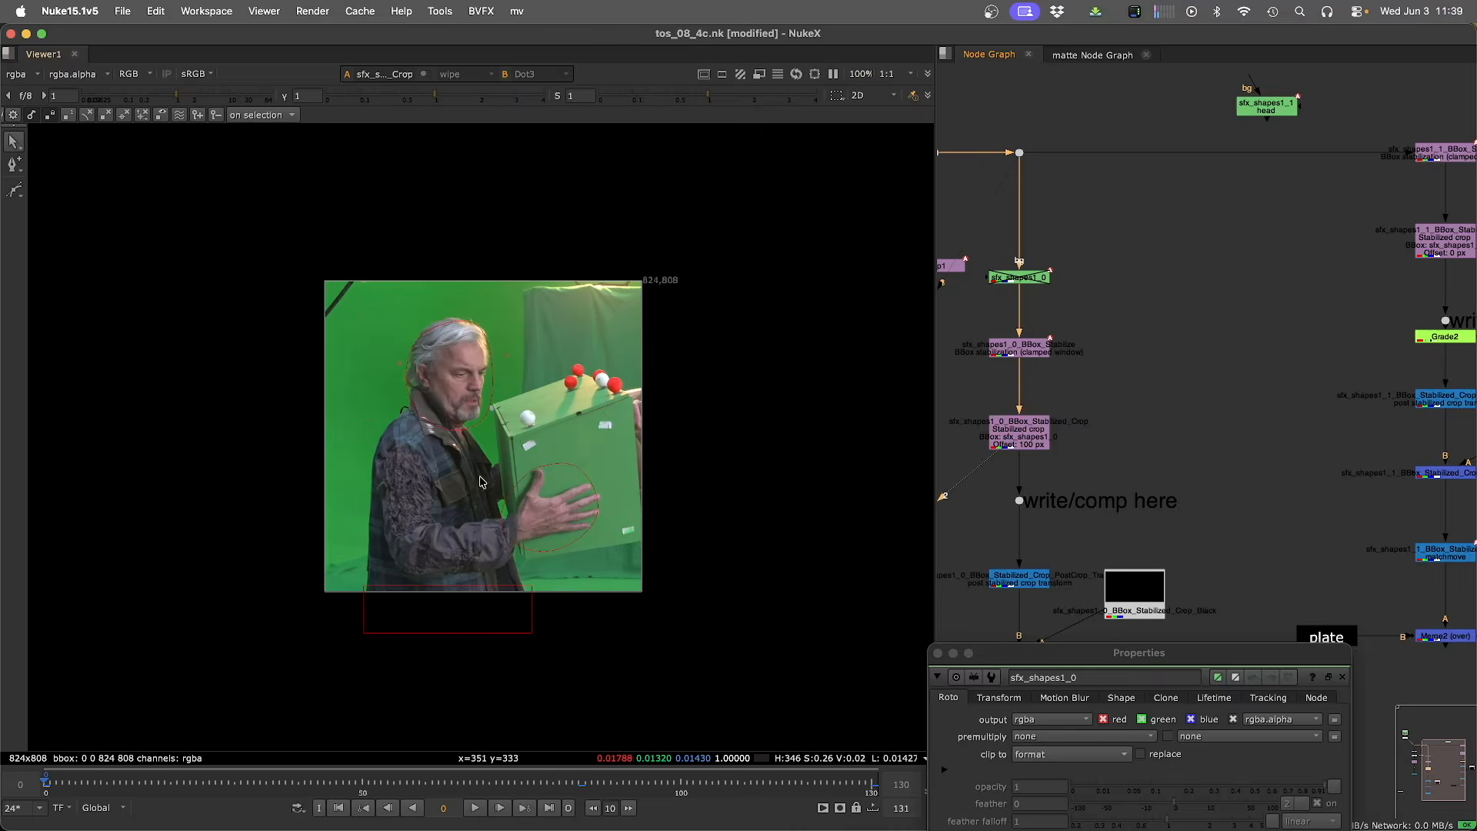
# Add a Merge (over) node with A from the stabilized matchmove output and B from the plate.
pyautogui.scroll(-5, 1000, 346)
pyautogui.moveTo(1002, 320); pyautogui.dragTo(1265, 635)
pyautogui.moveTo(1090, 516); pyautogui.dragTo(1161, 512)
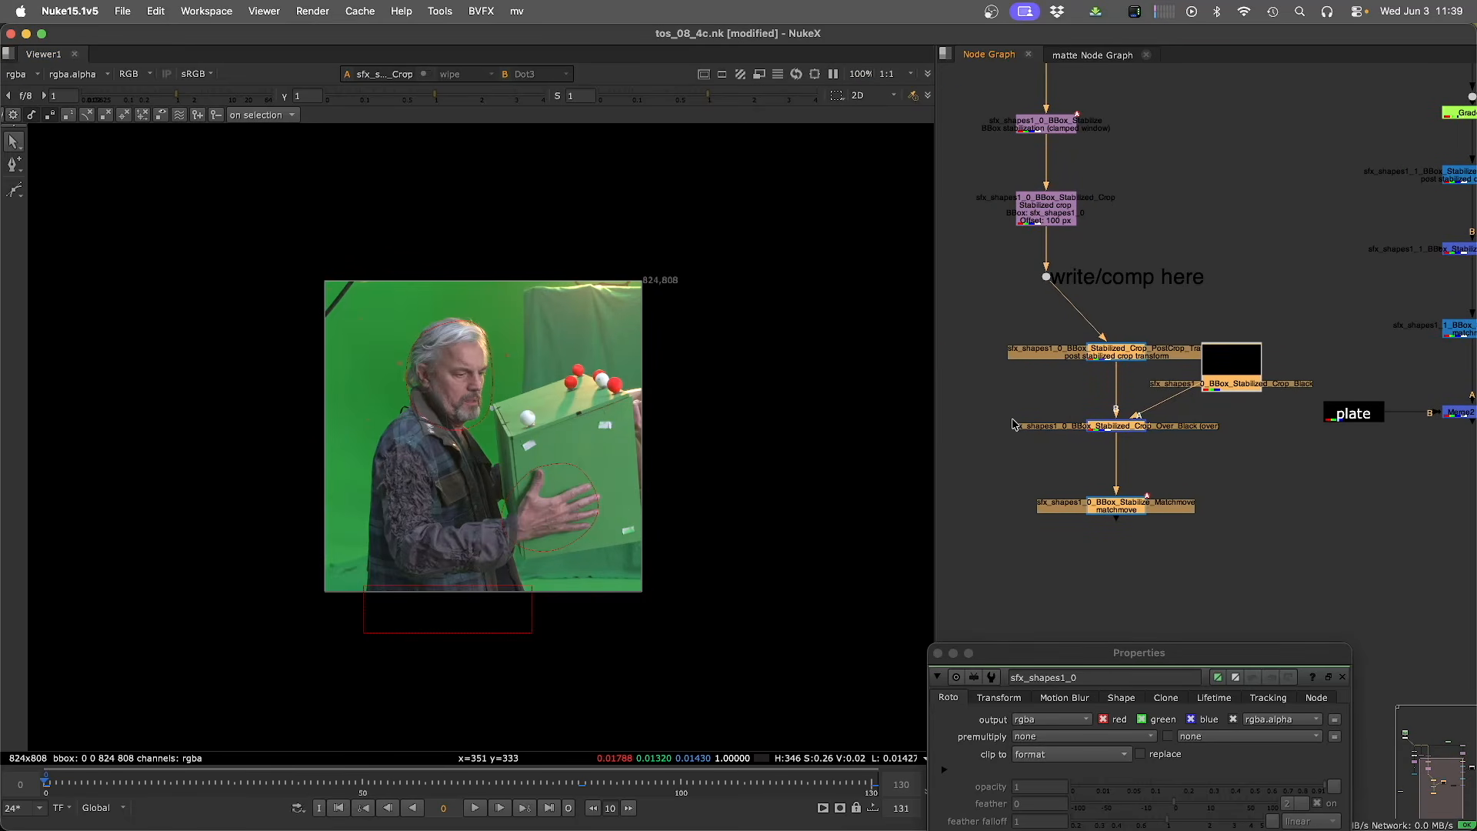
pyautogui.click(1064, 556)
pyautogui.press('m')
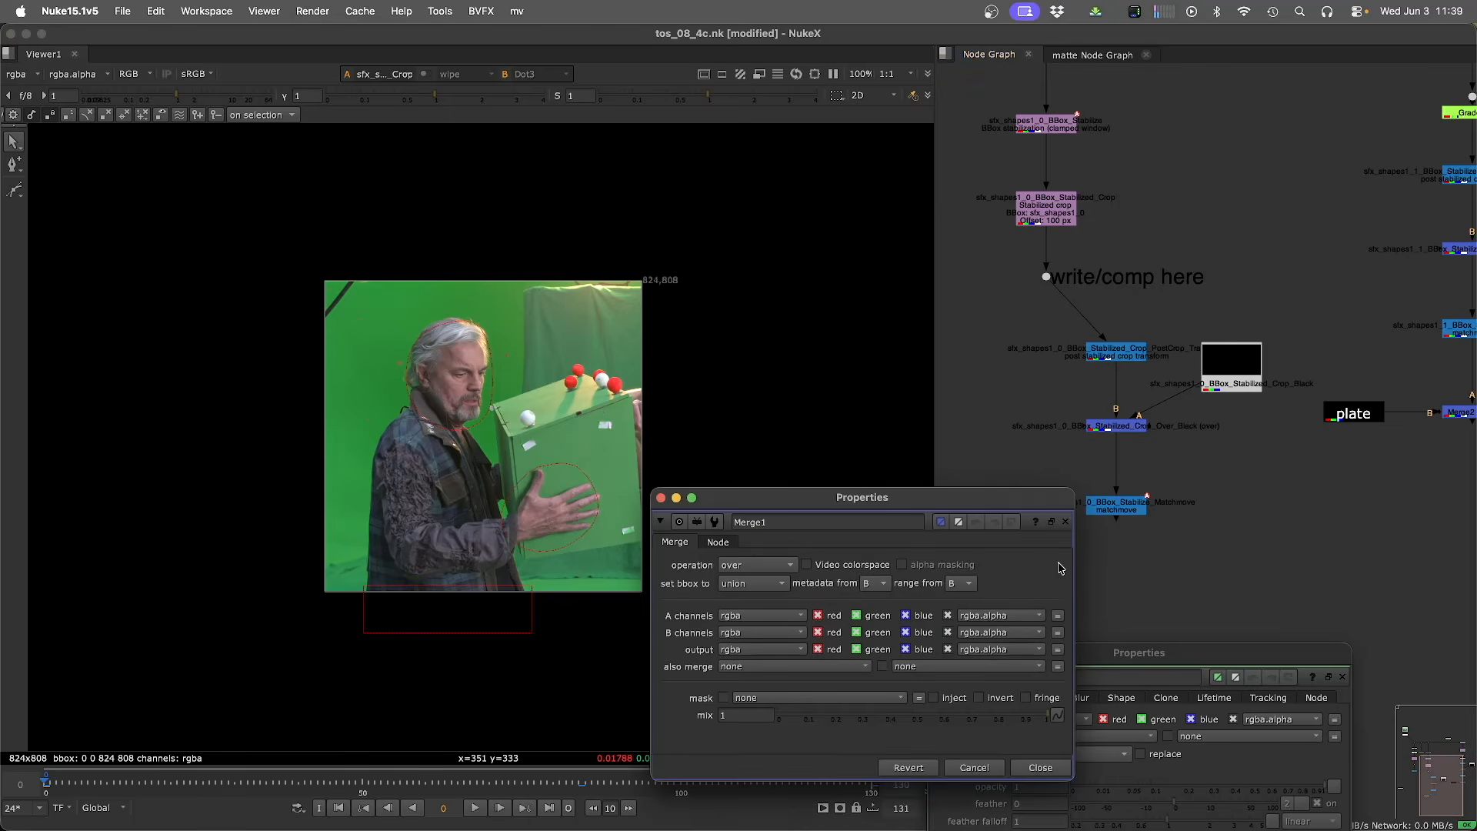
pyautogui.click(1046, 277)
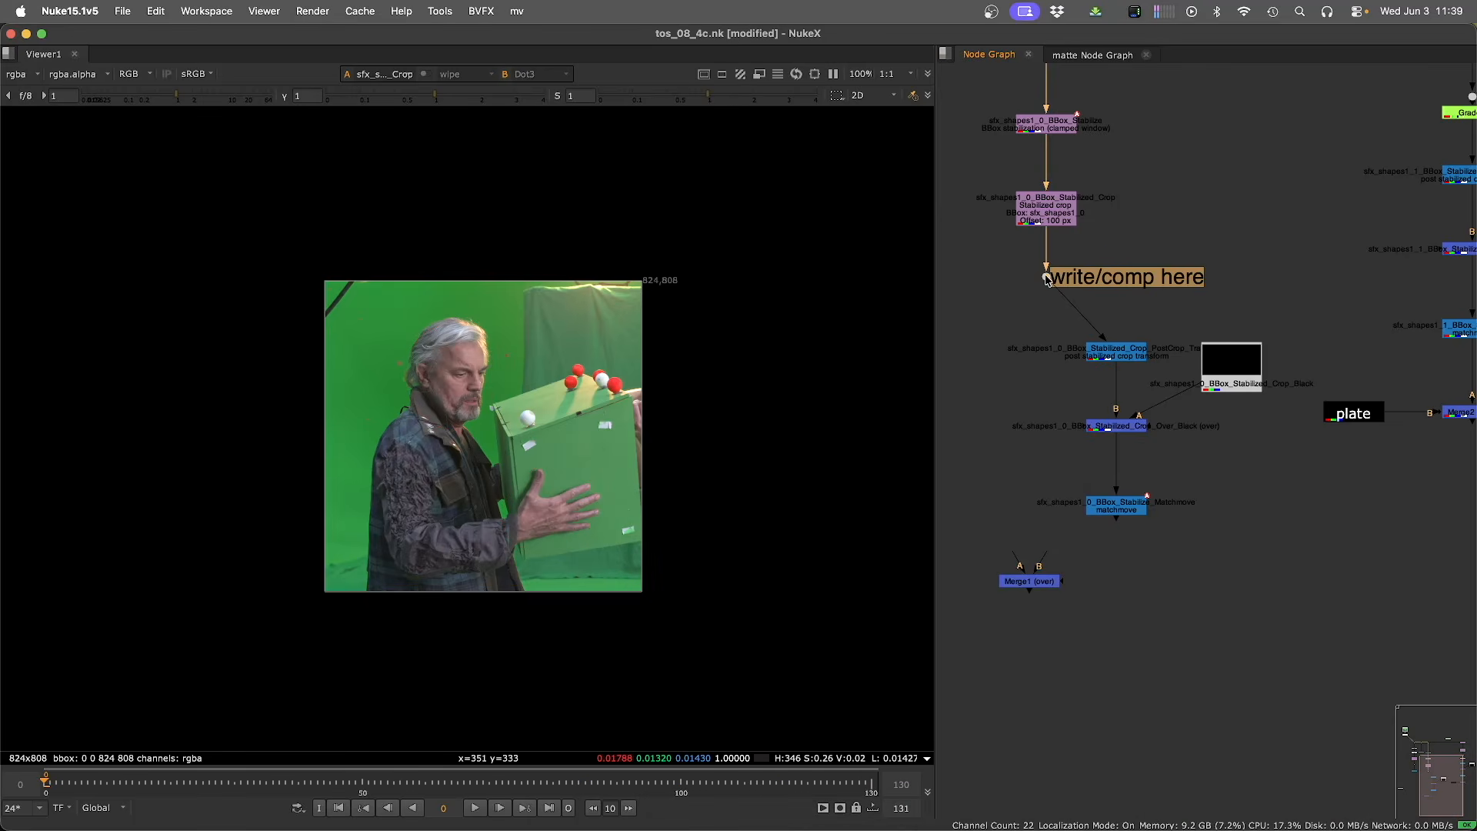
pyautogui.moveTo(1046, 278); pyautogui.dragTo(1054, 267)
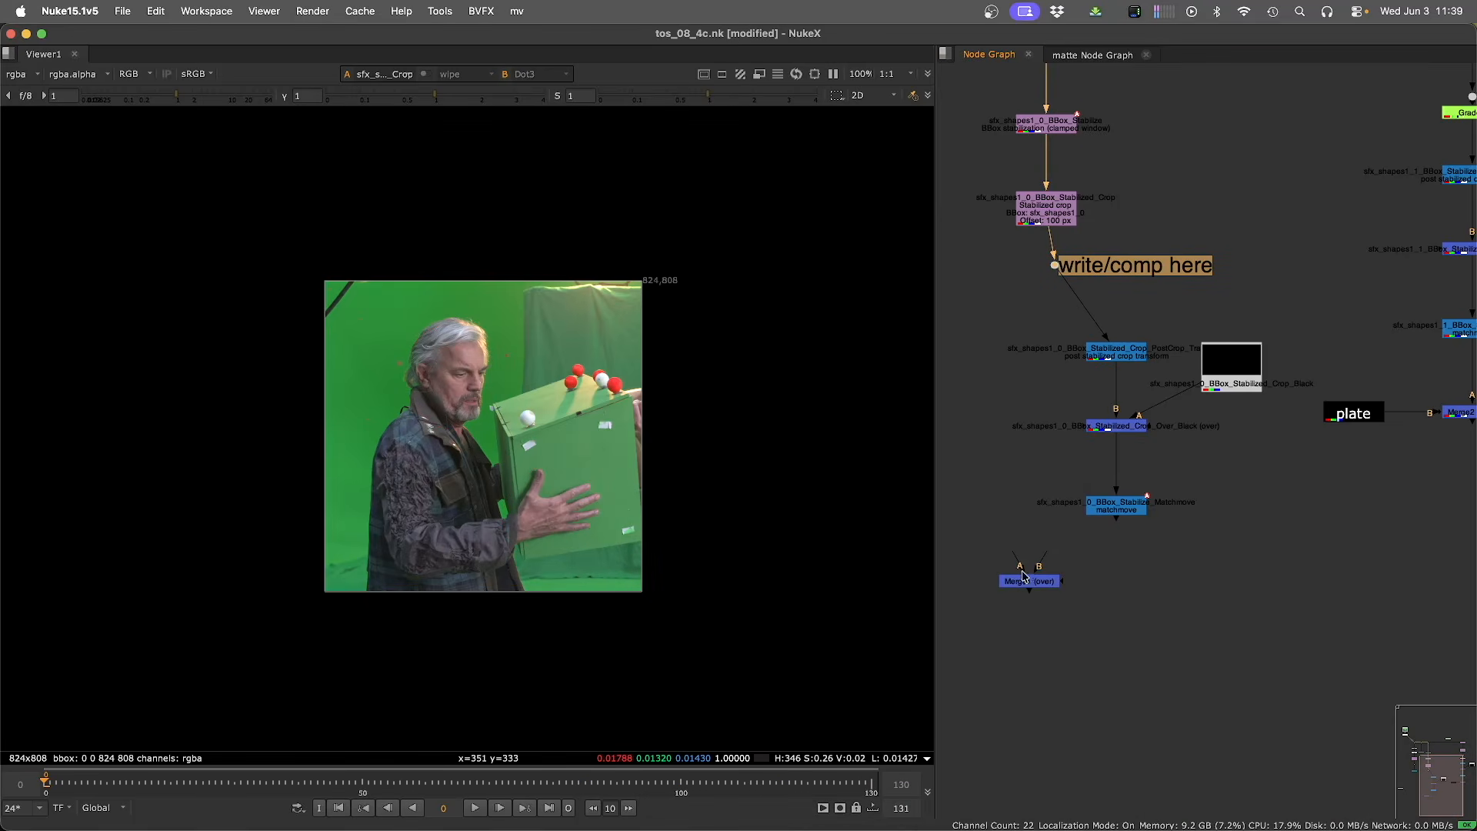
pyautogui.moveTo(1113, 515); pyautogui.dragTo(1112, 519)
pyautogui.moveTo(1029, 583); pyautogui.dragTo(1340, 417)
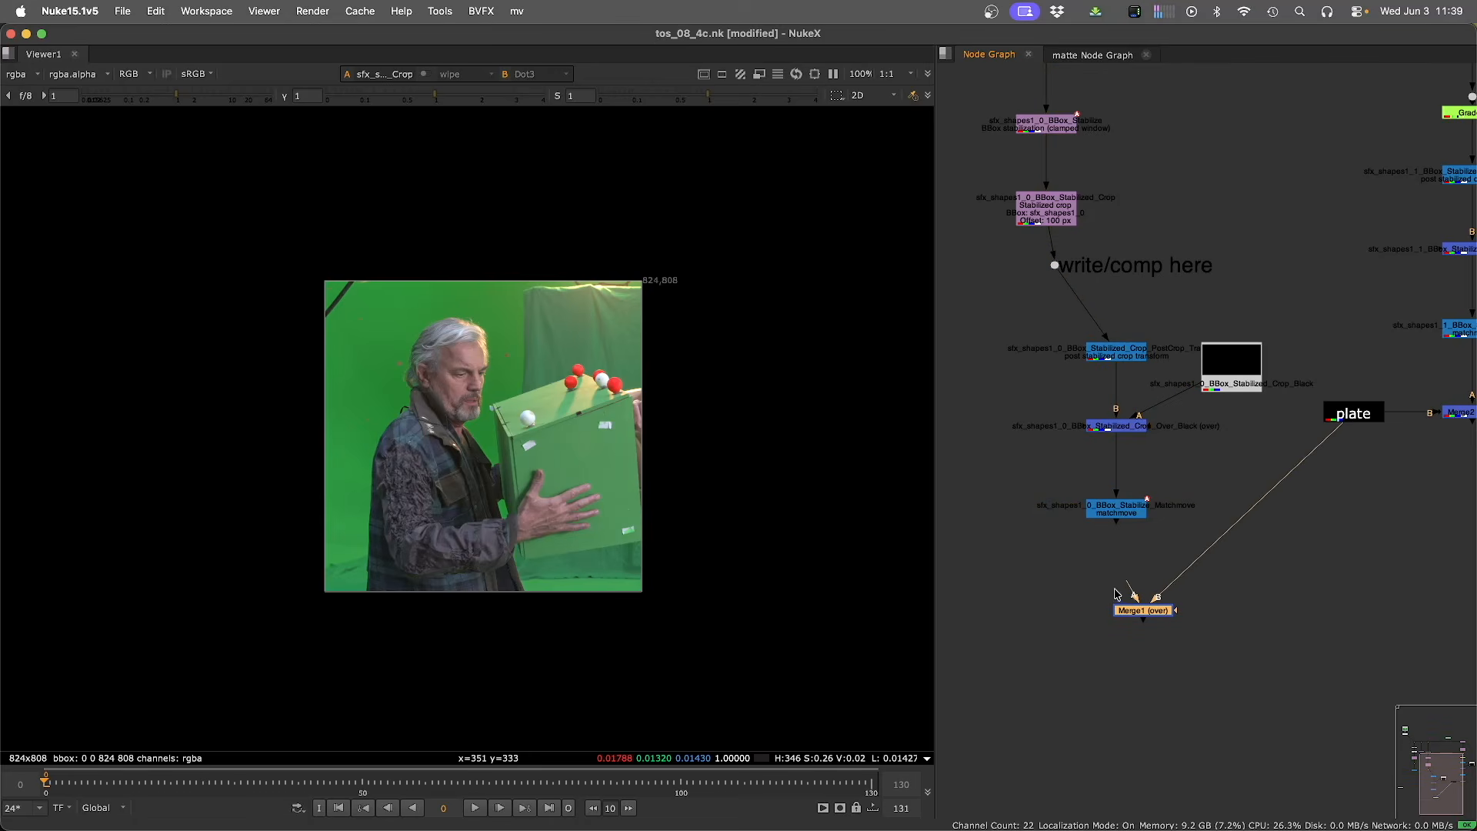
pyautogui.moveTo(1135, 594); pyautogui.dragTo(1120, 521)
pyautogui.moveTo(1139, 611); pyautogui.dragTo(1123, 608)
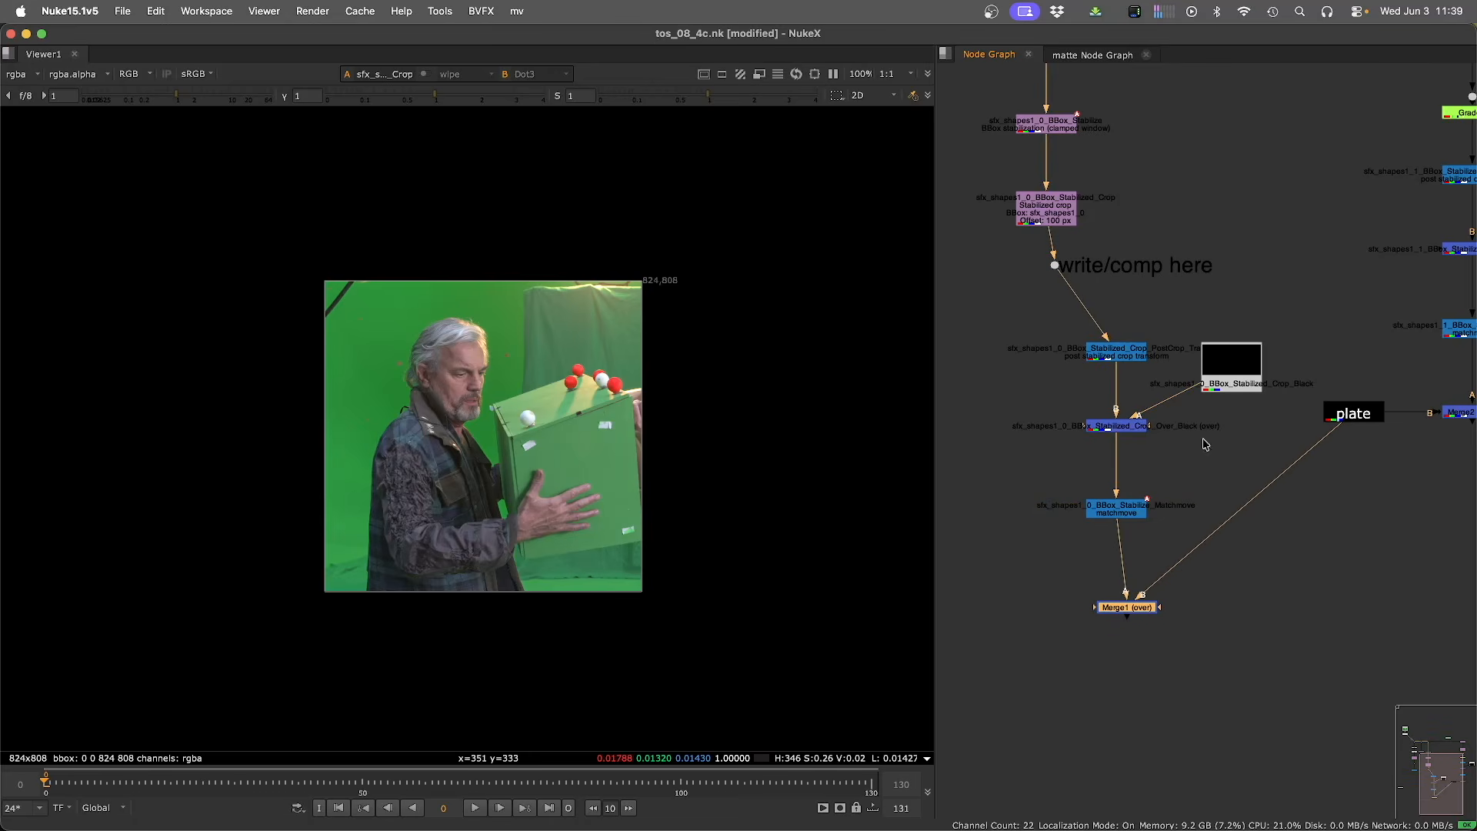
# Copy the existing Grade node and paste it below the write/comp here dot in the stabilized chain.
pyautogui.click(1453, 113)
pyautogui.press('super+c')
pyautogui.moveTo(1013, 257); pyautogui.dragTo(1078, 291)
pyautogui.press('super+v')
# View Merge1 and step through frames to check the graded crop over the plate.
pyautogui.moveTo(1046, 557); pyautogui.dragTo(1177, 650)
pyautogui.press('2')
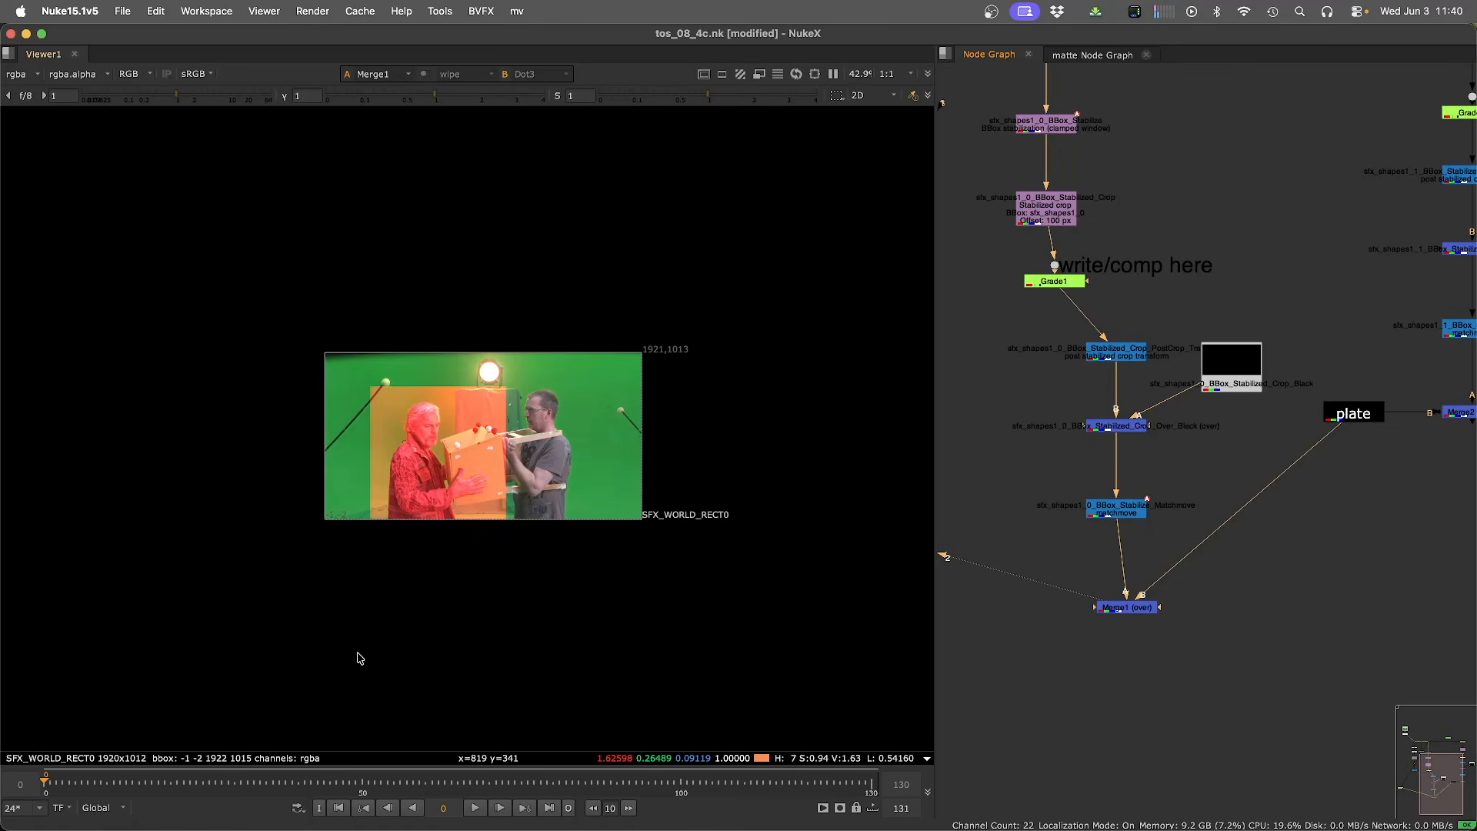
pyautogui.hotkey('shift', 'Right')
pyautogui.hotkey('shift', 'Right')
pyautogui.hotkey('shift', 'Right')
pyautogui.hotkey('shift', 'Right')
pyautogui.hotkey('shift', 'Right')
pyautogui.hotkey('shift', 'Right')
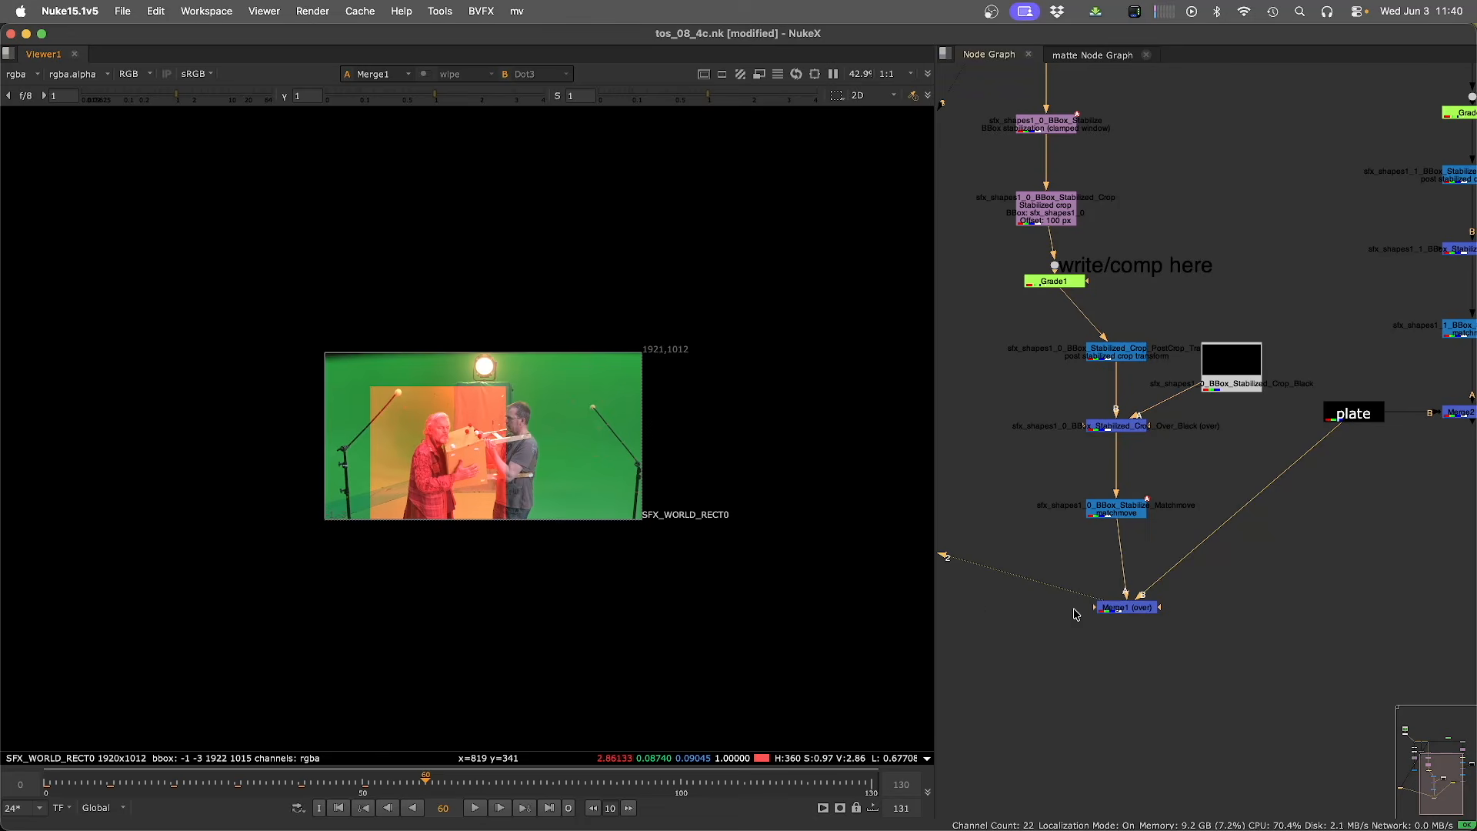
# Add a minus Merge node below Merge1 connected to the plate.
pyautogui.click(1246, 638)
pyautogui.press('Tab')
pyautogui.write('minus')
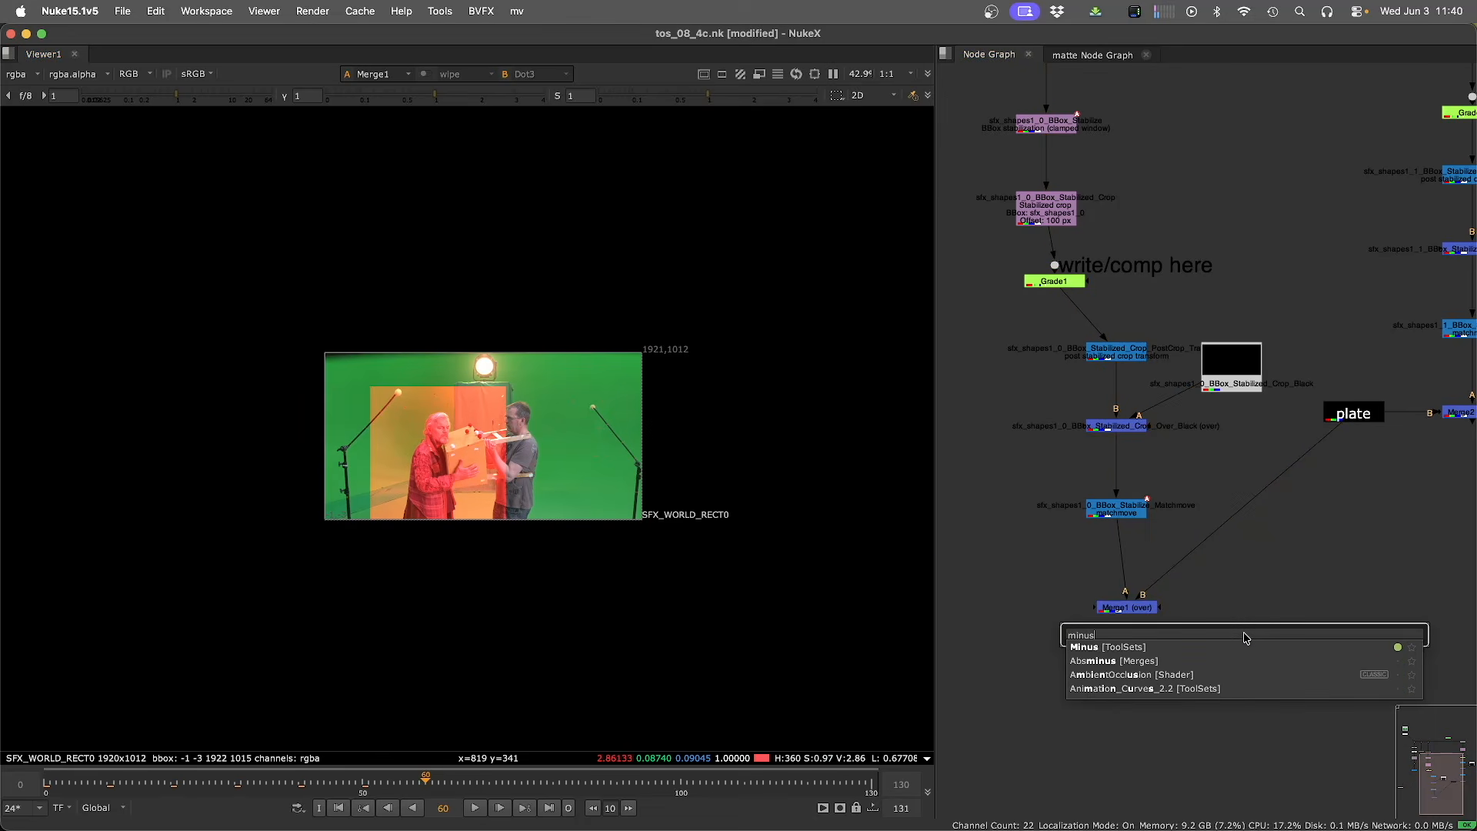
pyautogui.press('Return')
pyautogui.moveTo(1167, 641); pyautogui.dragTo(1215, 679)
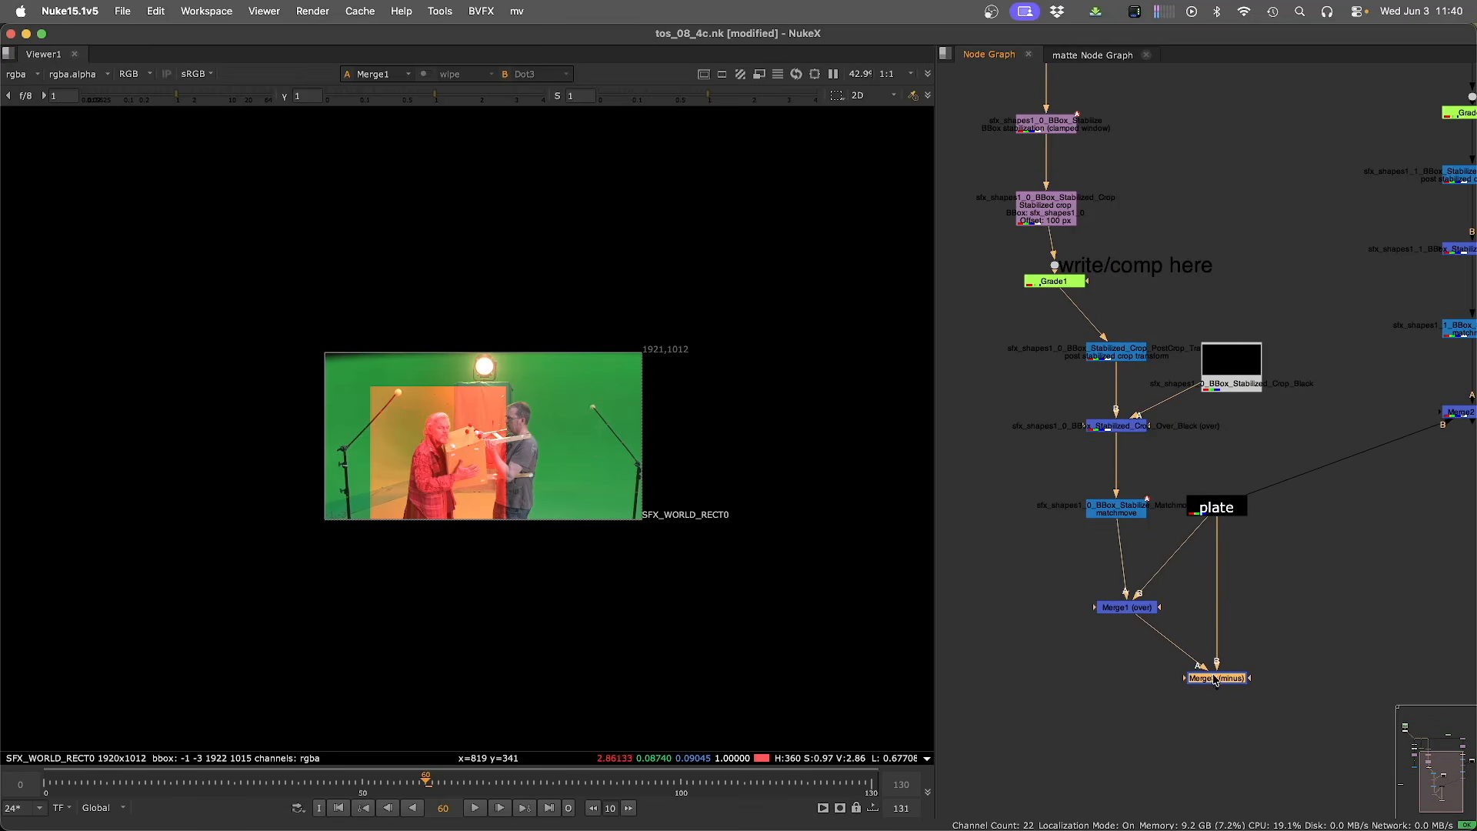
# View the minus merge result and disable the Grade1 node.
pyautogui.press('1')
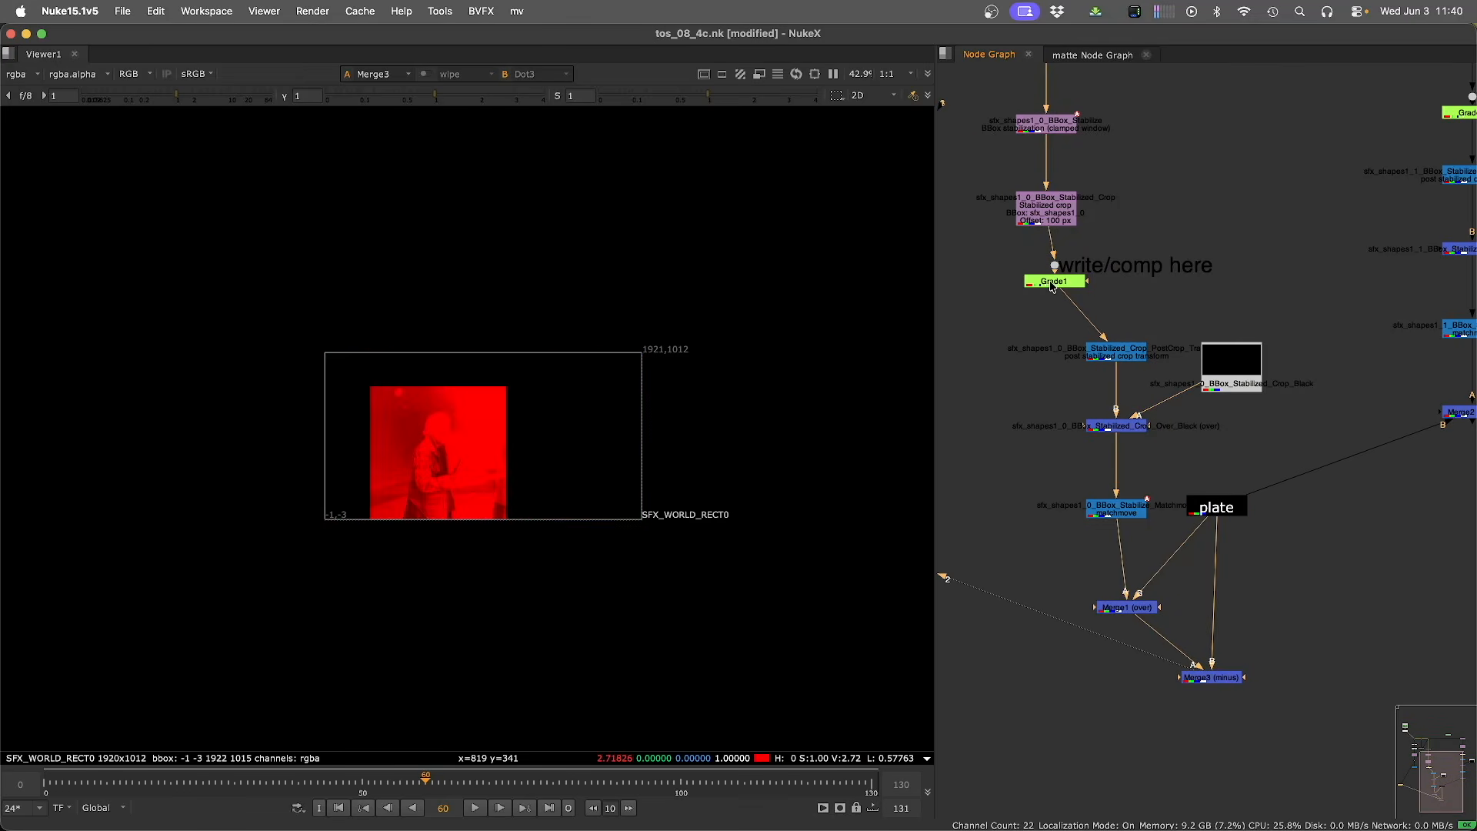
pyautogui.press('d')
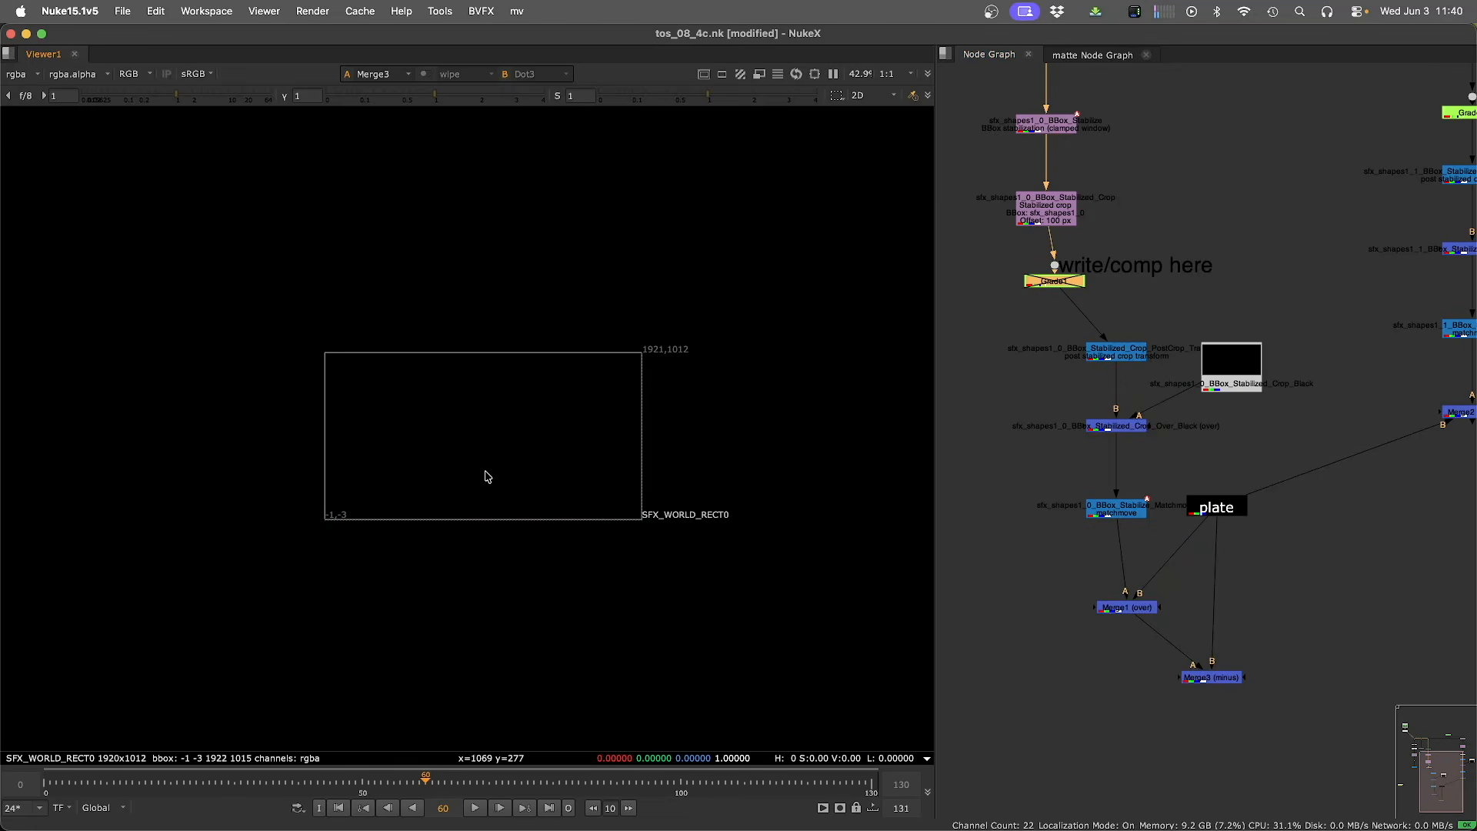
# Inspect the transform properties of the BBox Stabilize node and its Matchmove counterpart, then survey the whole node graph.
pyautogui.scroll(3, 994, 260)
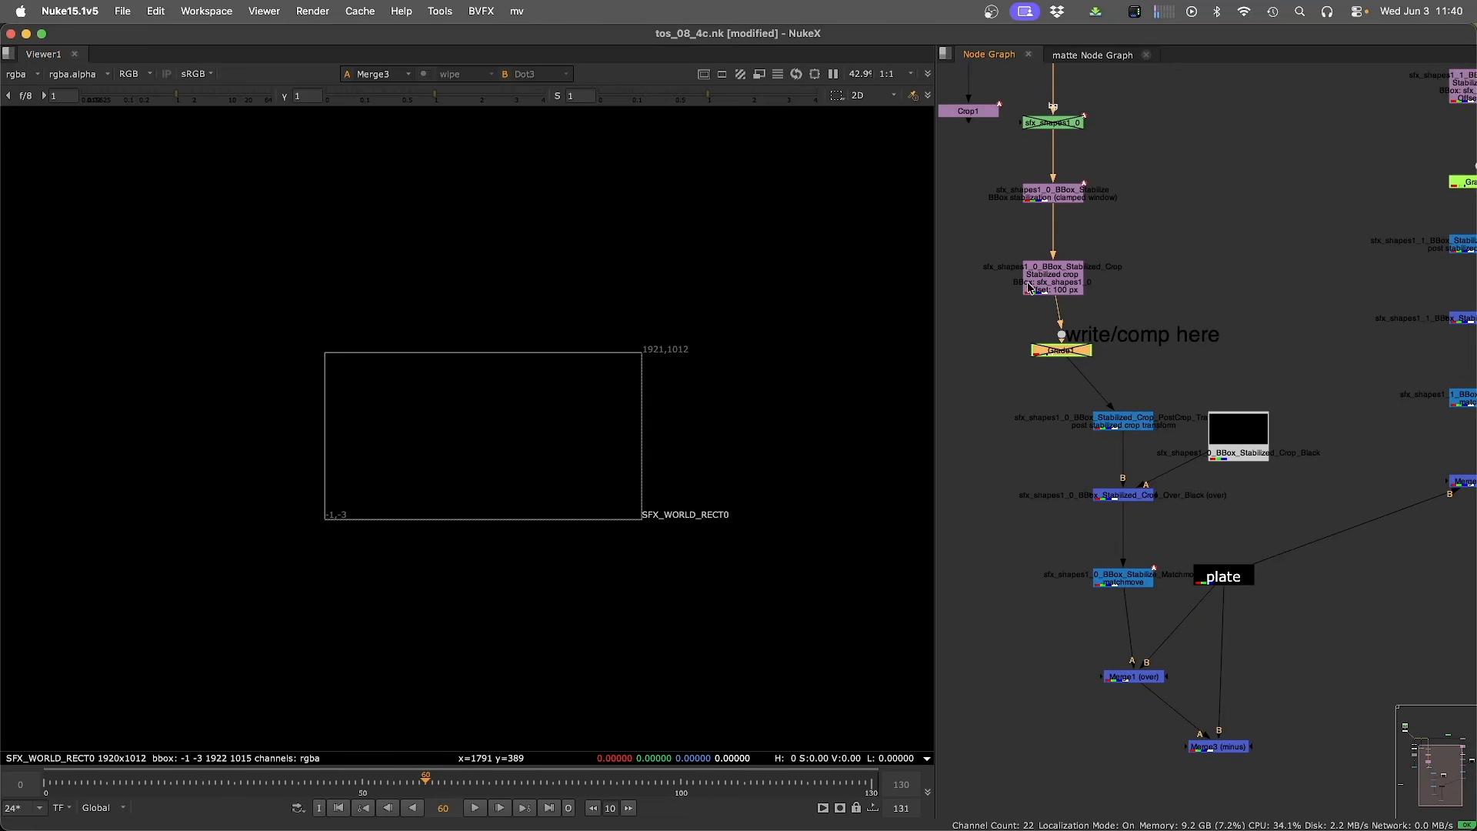
pyautogui.click(1014, 198)
pyautogui.click(915, 207)
pyautogui.doubleClick(993, 206)
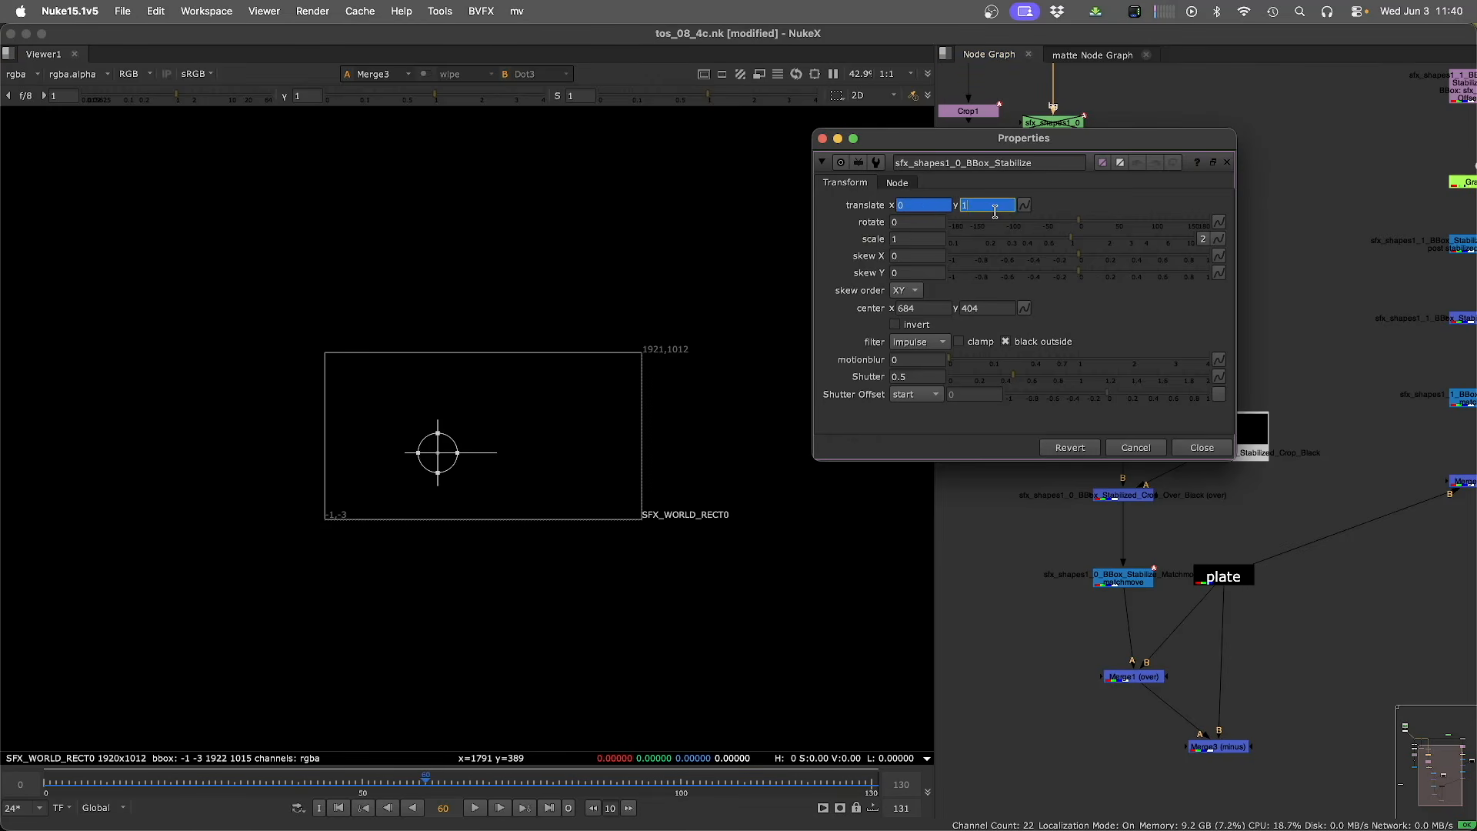
pyautogui.click(993, 601)
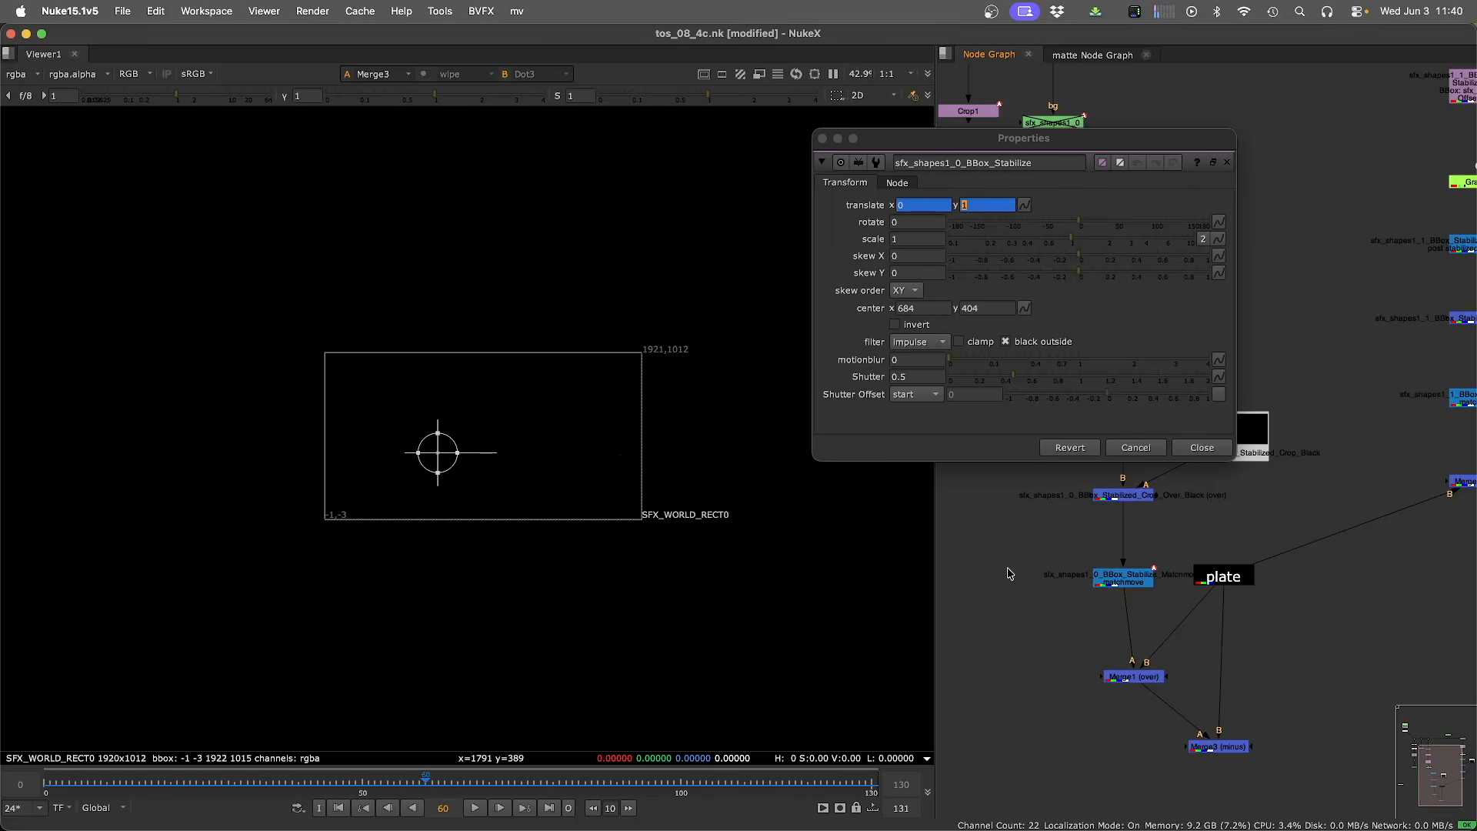
pyautogui.doubleClick(1123, 577)
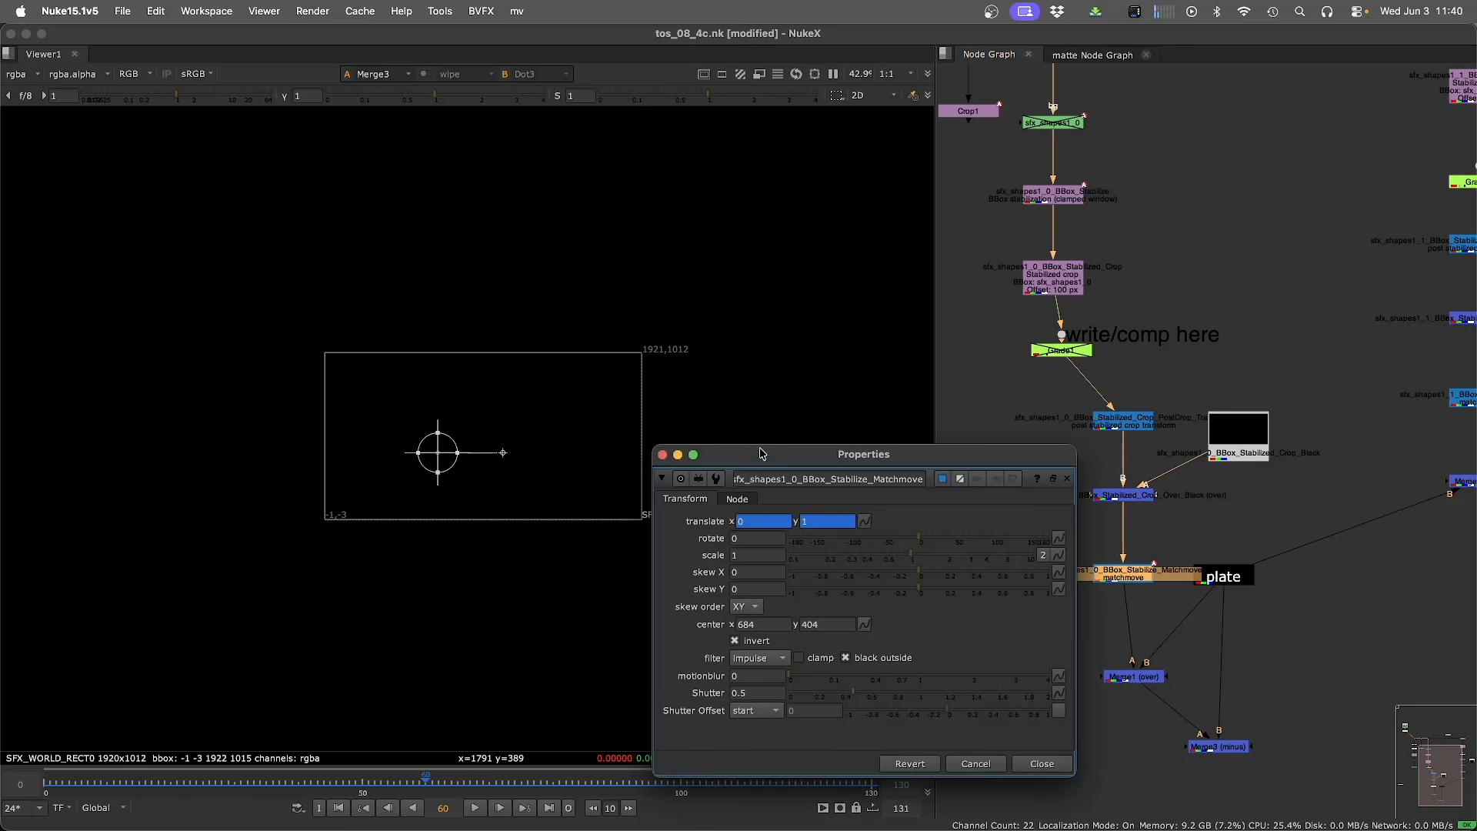
pyautogui.click(1281, 660)
pyautogui.scroll(-5, 1240, 568)
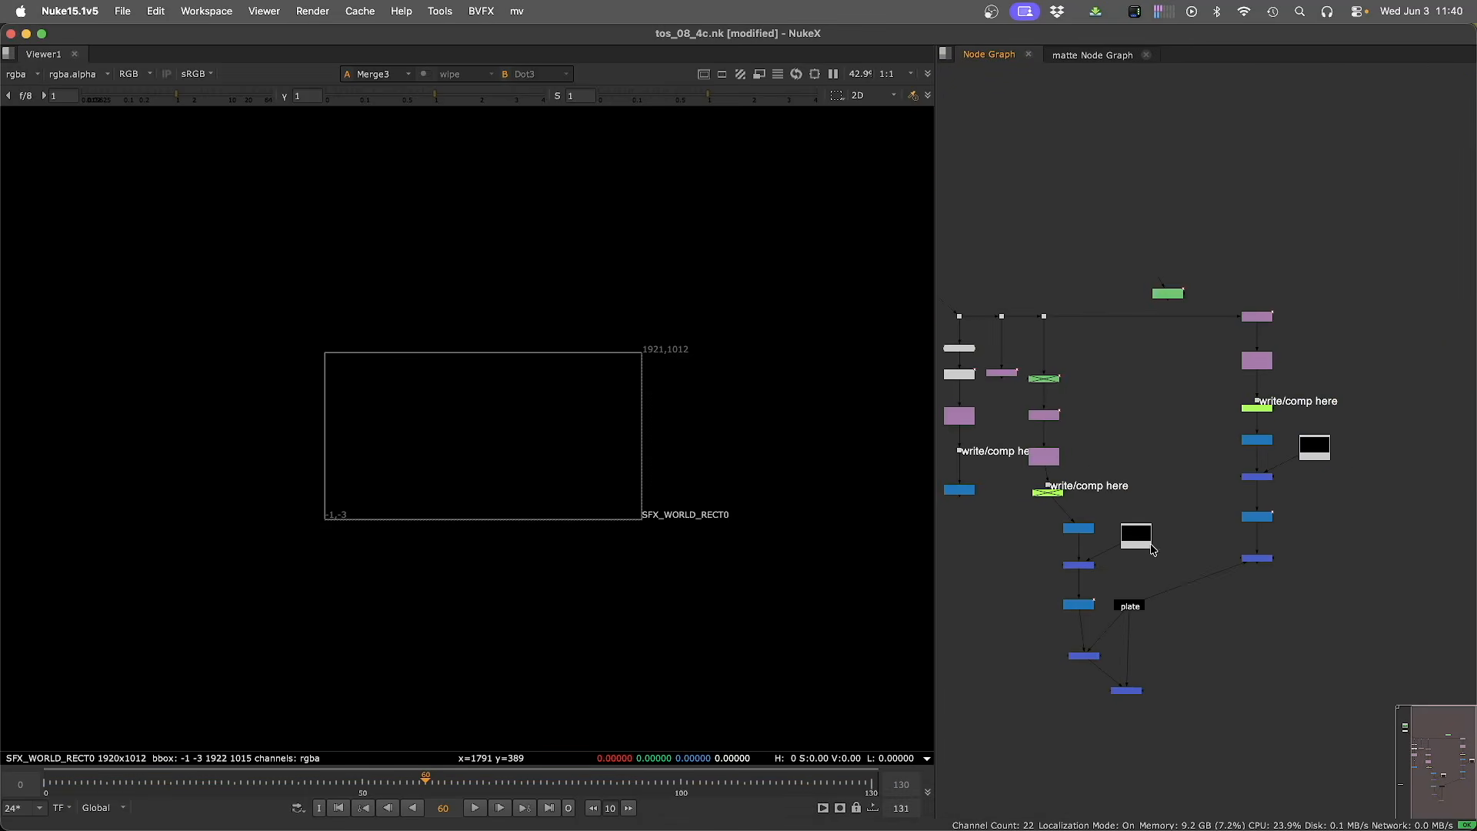
pyautogui.moveTo(1181, 481); pyautogui.dragTo(1256, 585, button='middle')
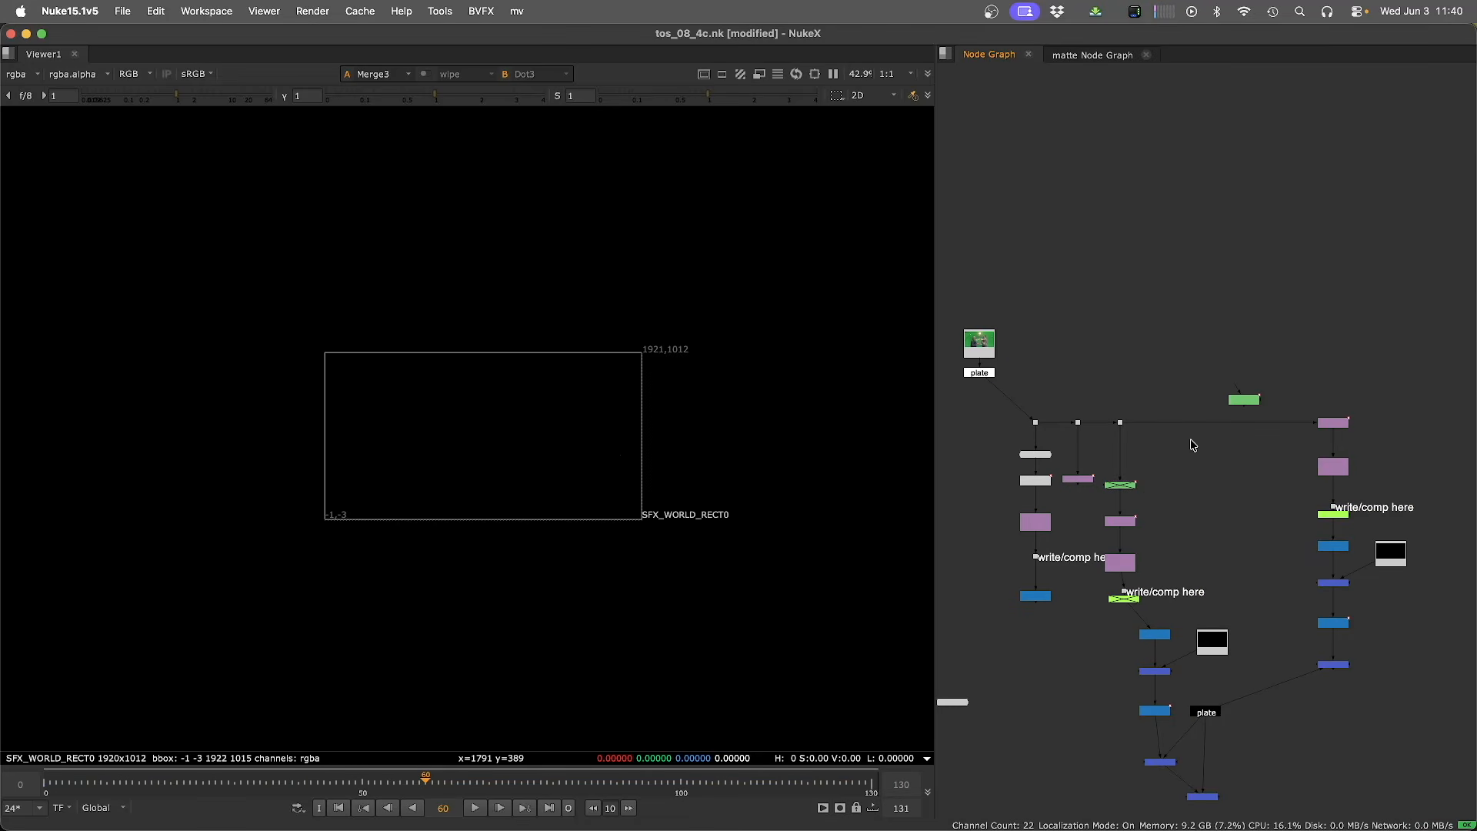